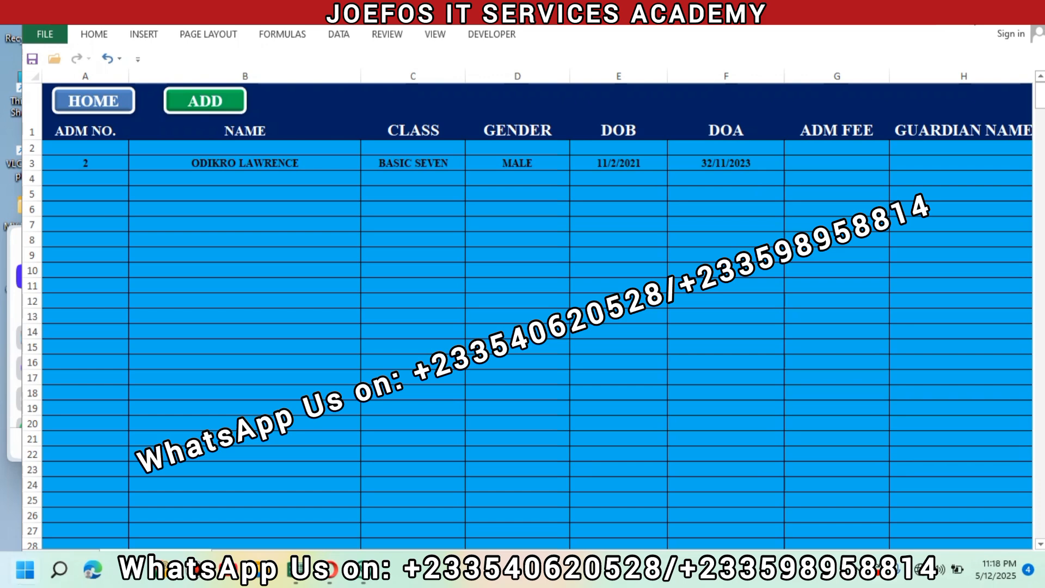
{"action": "key", "text": "super"}
{"action": "key", "text": "super"}
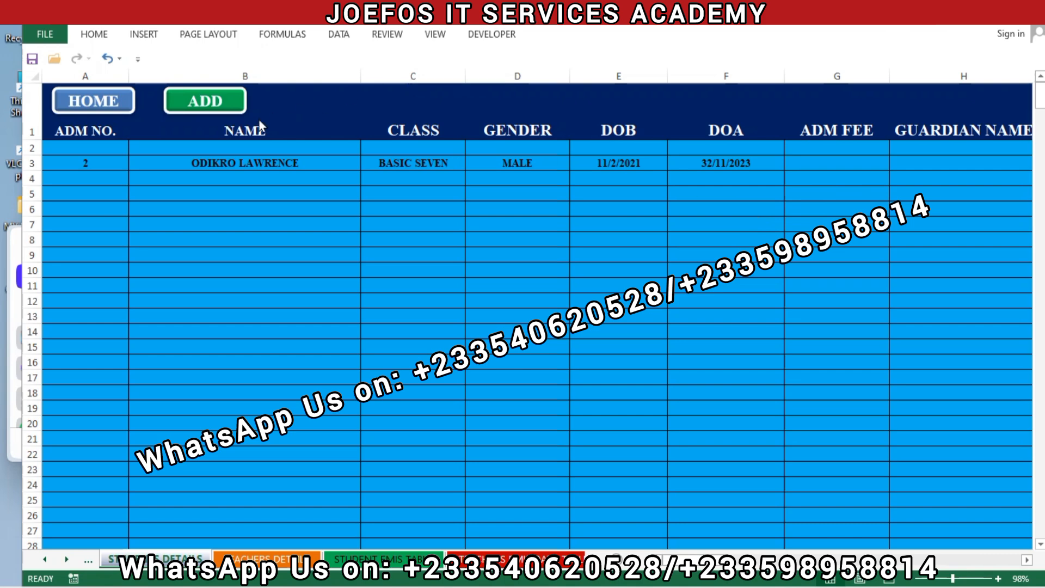
- Open the student data entry form and enter admission number 3 and the student's name
{"action": "left_click", "coordinate": [217, 108]}
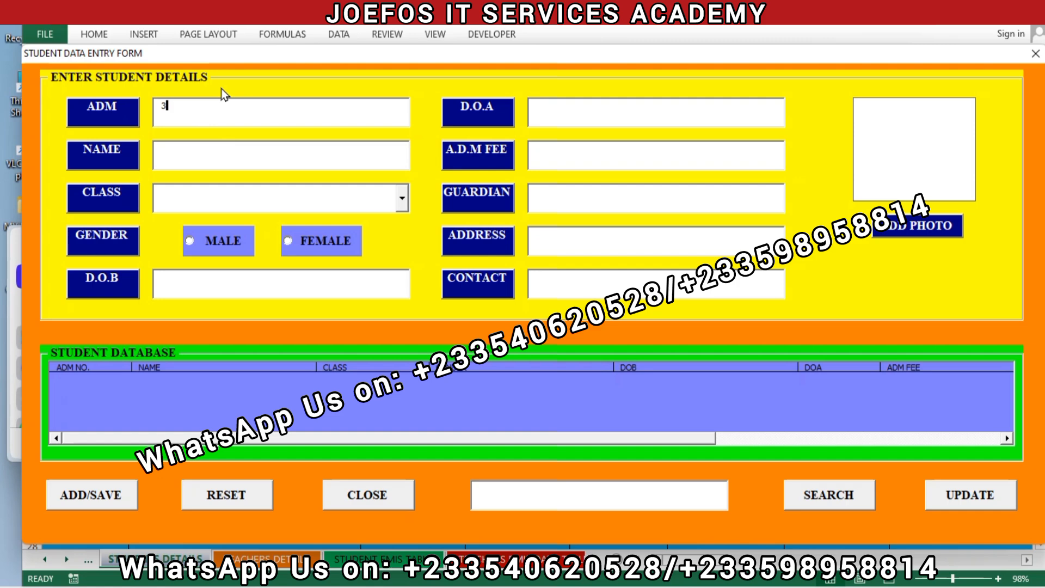
{"action": "left_click", "coordinate": [222, 161]}
{"action": "type", "text": "EW"}
{"action": "key", "text": "BackSpace"}
{"action": "type", "text": "DIN JAH"}
- Set the student's class to NOT IN SCHOOL and the gender to MALE
{"action": "left_click", "coordinate": [403, 200]}
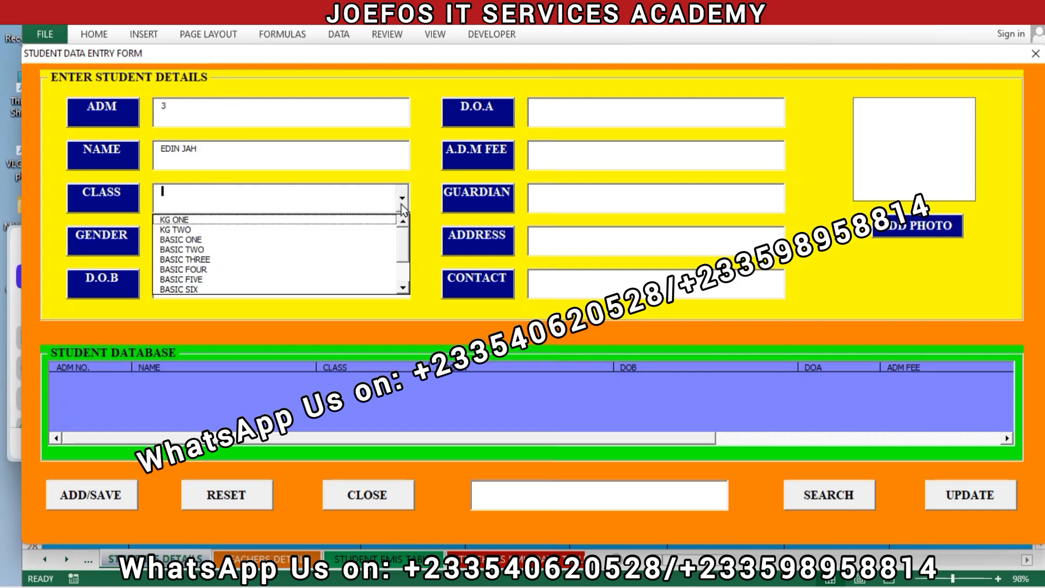
{"action": "left_click", "coordinate": [404, 290]}
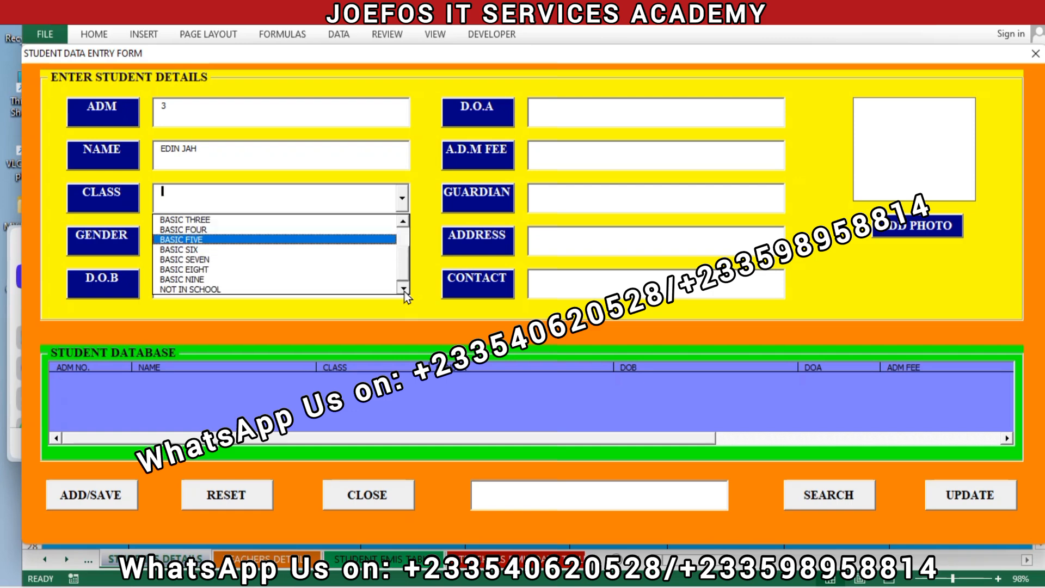
{"action": "left_click", "coordinate": [271, 289]}
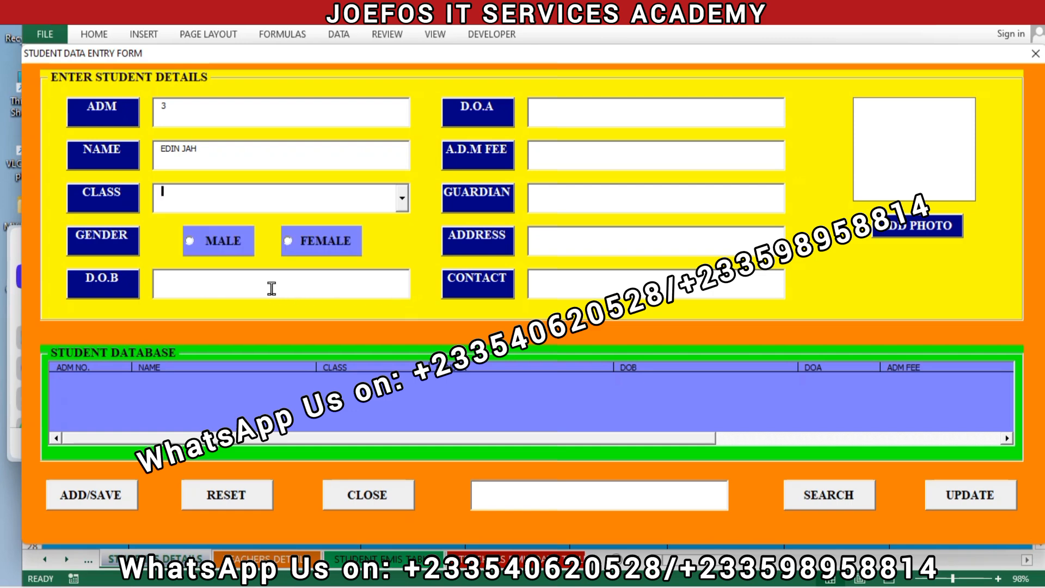
{"action": "left_click", "coordinate": [189, 243]}
- Fill in the student's date of birth and the D.O.A 20/20/2020, save the record and close the form
{"action": "left_click", "coordinate": [208, 286]}
{"action": "type", "text": "20/3/200"}
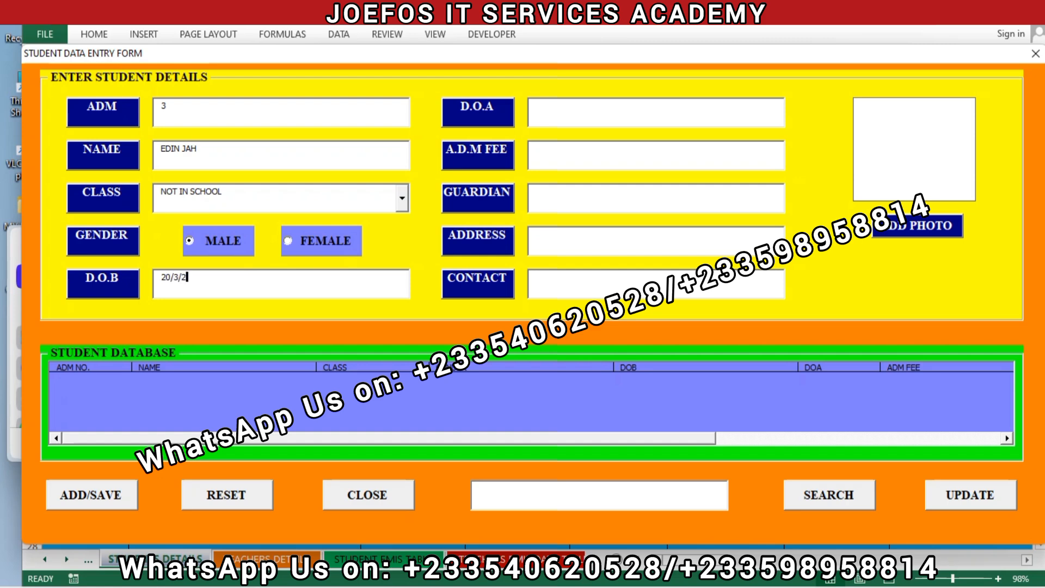
{"action": "type", "text": "0"}
{"action": "left_click", "coordinate": [581, 118]}
{"action": "type", "text": "20/20/2020"}
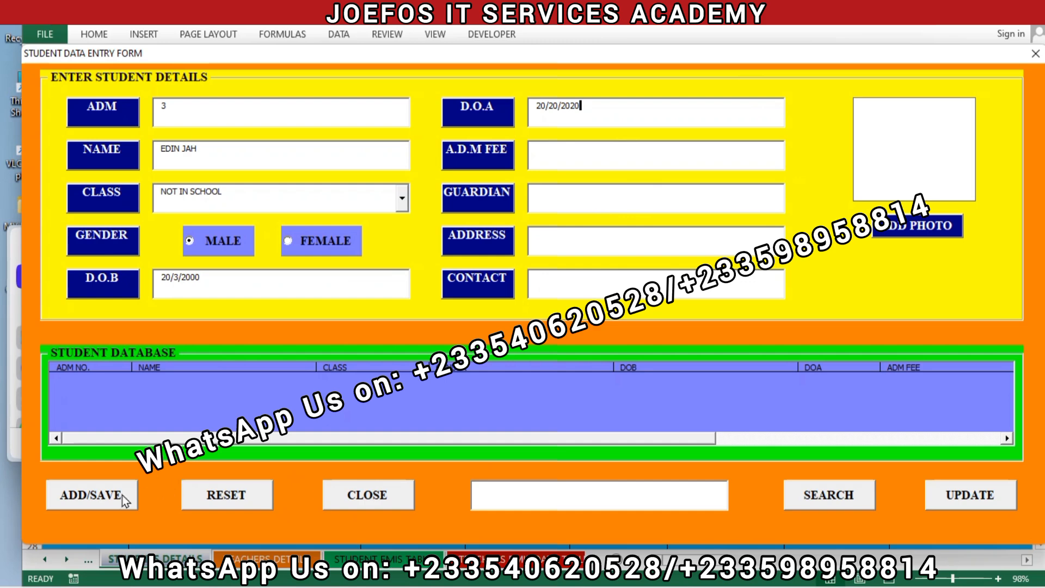
{"action": "left_click", "coordinate": [124, 500]}
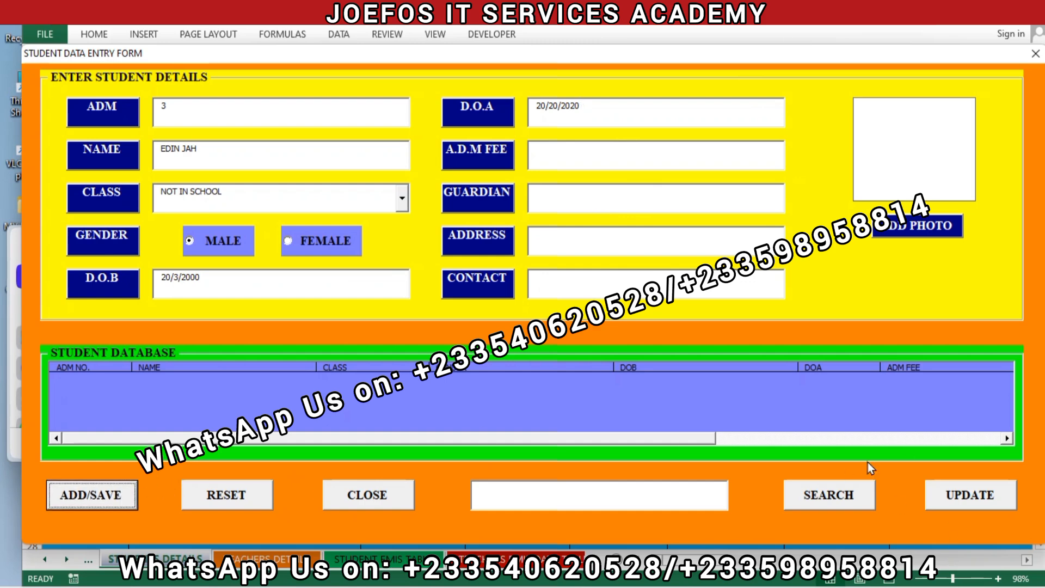
{"action": "left_click", "coordinate": [379, 498]}
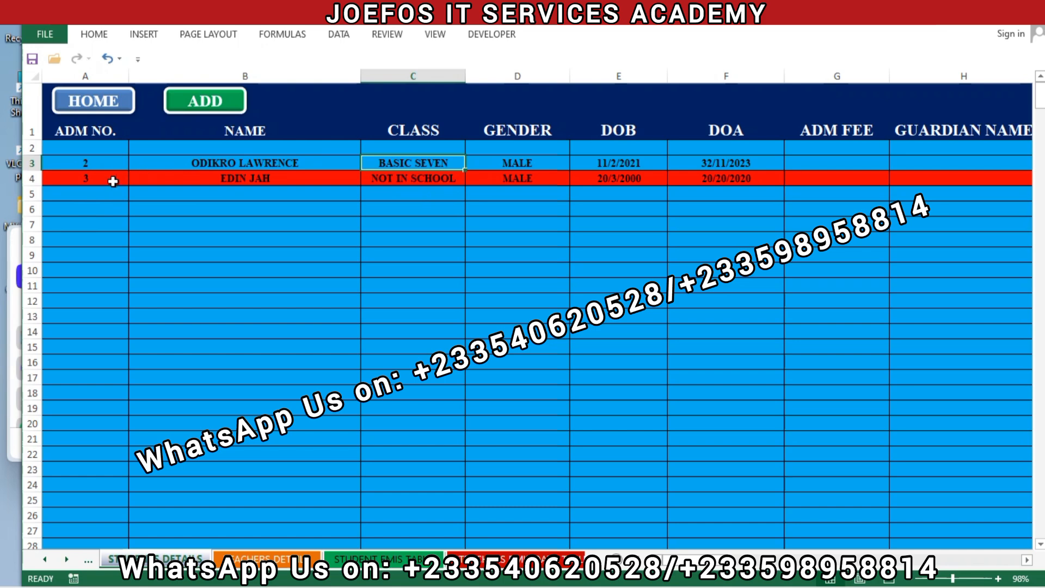
- Clear the contents of the new student's record in row 4, and undo the clearing
{"action": "left_click", "coordinate": [25, 177]}
{"action": "right_click", "coordinate": [25, 177]}
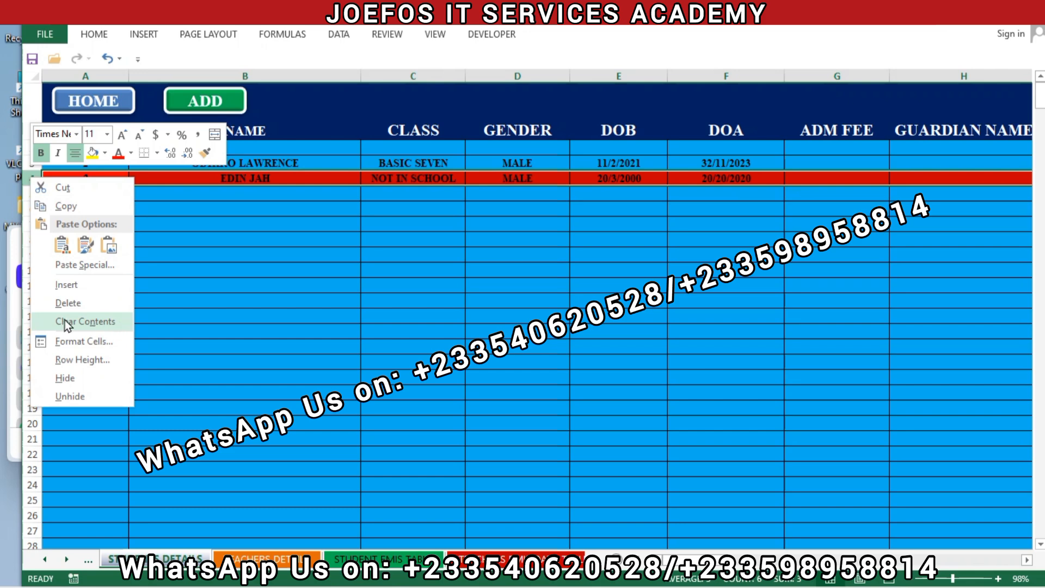
{"action": "left_click", "coordinate": [86, 320]}
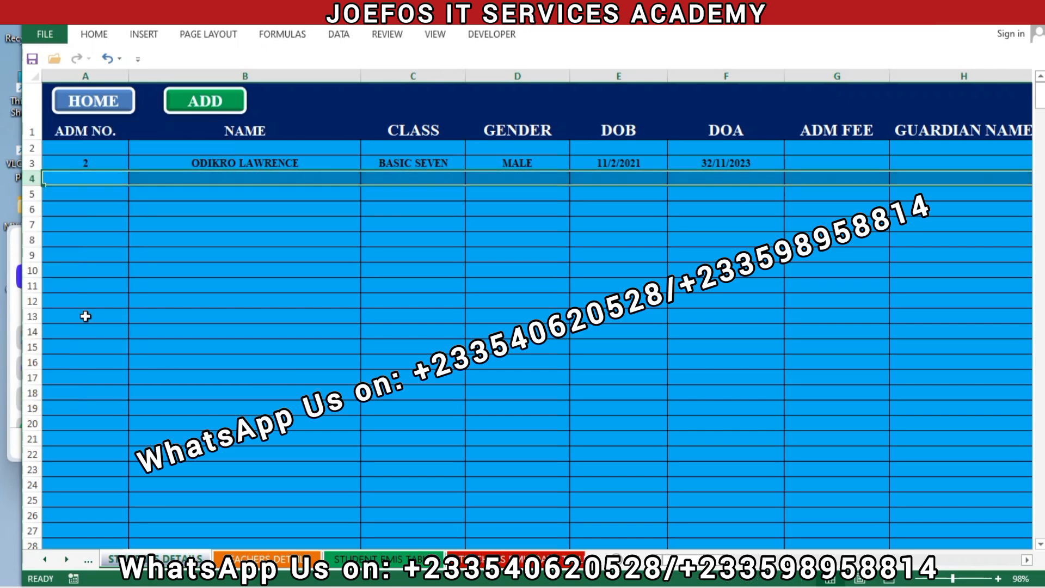
{"action": "left_click", "coordinate": [103, 59]}
{"action": "left_click", "coordinate": [251, 265]}
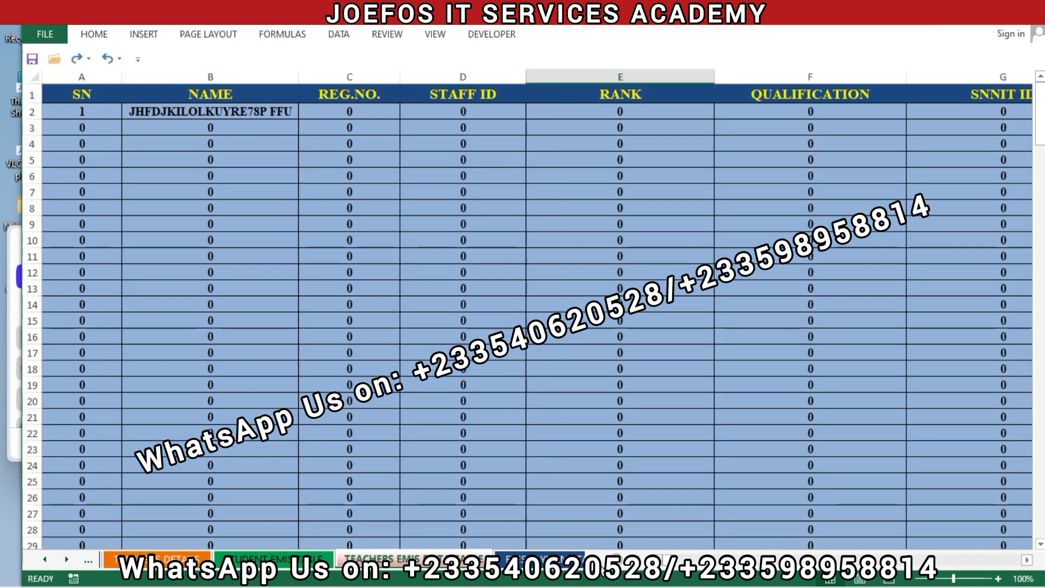
- Go to the fees payment database sheet
{"action": "left_click", "coordinate": [599, 561]}
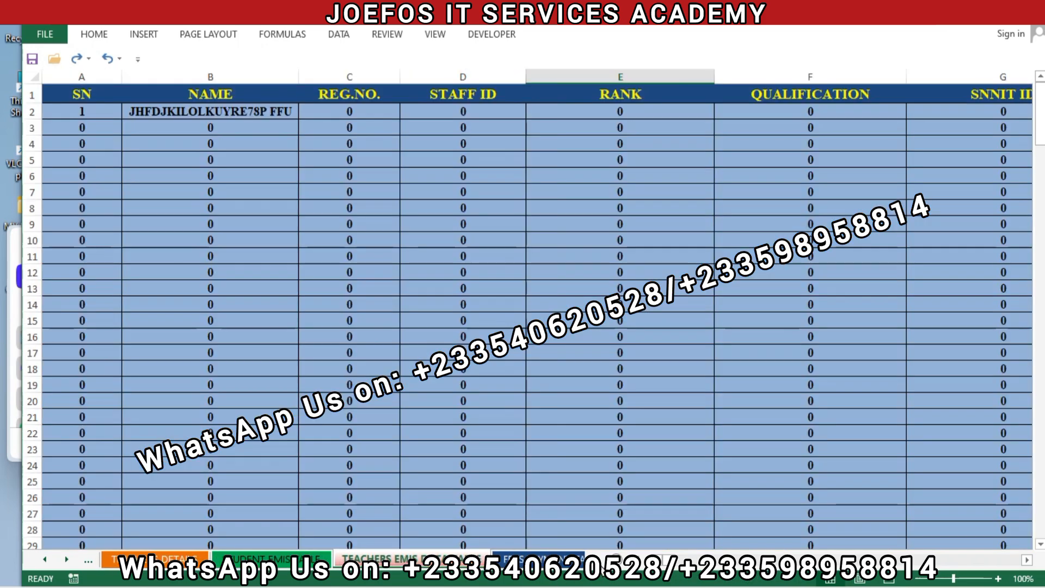
{"action": "left_click", "coordinate": [601, 564]}
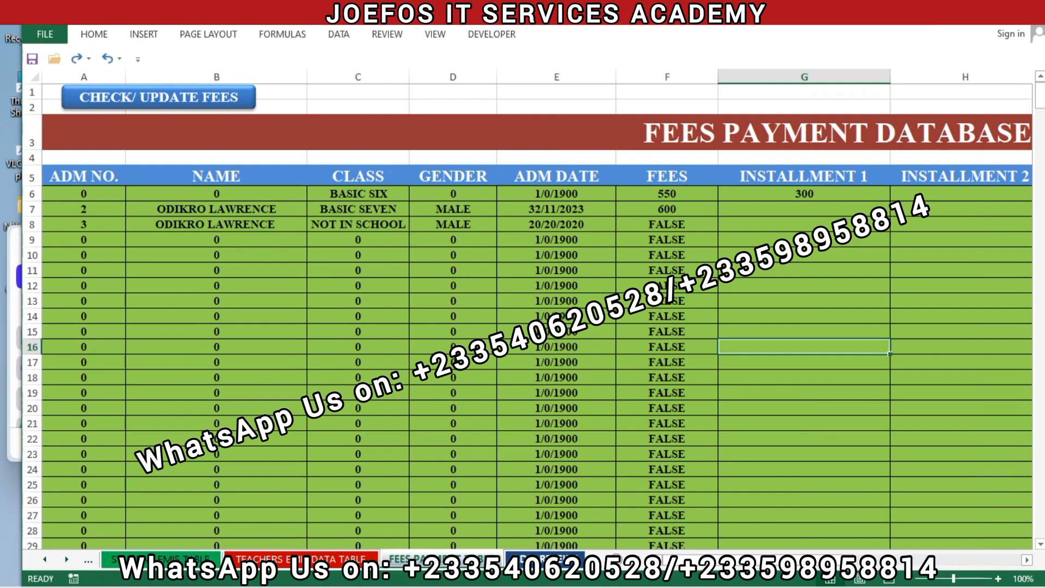
{"action": "left_click", "coordinate": [86, 563]}
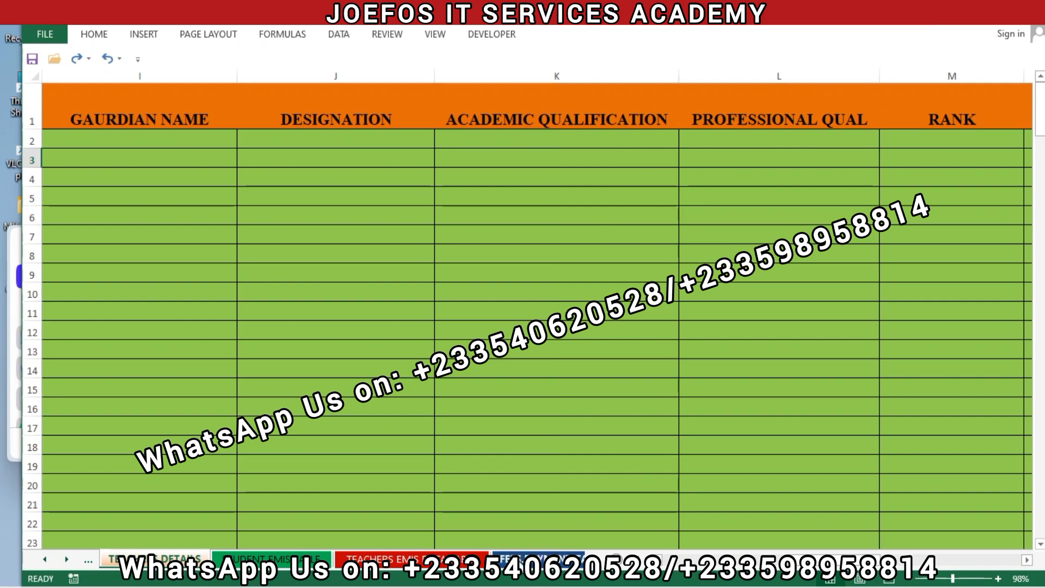
{"action": "left_click", "coordinate": [521, 563]}
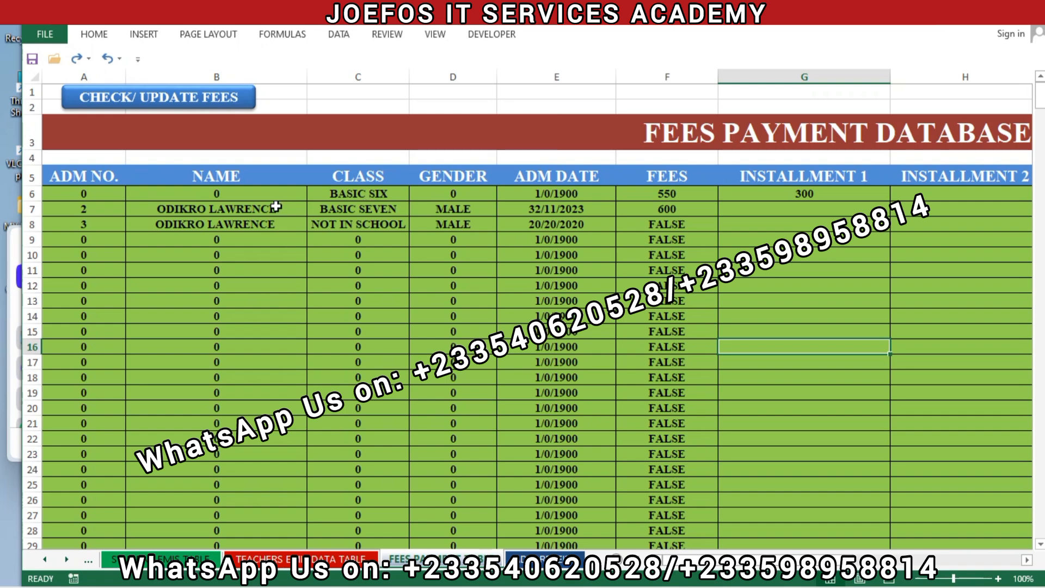
- Select all fees payment records below the header row, from A6 to M505
{"action": "mouse_move", "coordinate": [57, 187]}
{"action": "left_mouse_down"}
{"action": "mouse_move", "coordinate": [235, 240]}
{"action": "mouse_move", "coordinate": [434, 333]}
{"action": "mouse_move", "coordinate": [752, 447]}
{"action": "mouse_move", "coordinate": [762, 547]}
{"action": "mouse_move", "coordinate": [855, 527]}
{"action": "mouse_move", "coordinate": [958, 545]}
{"action": "left_mouse_up"}
{"action": "left_click_drag", "start_coordinate": [917, 585], "coordinate": [915, 524]}
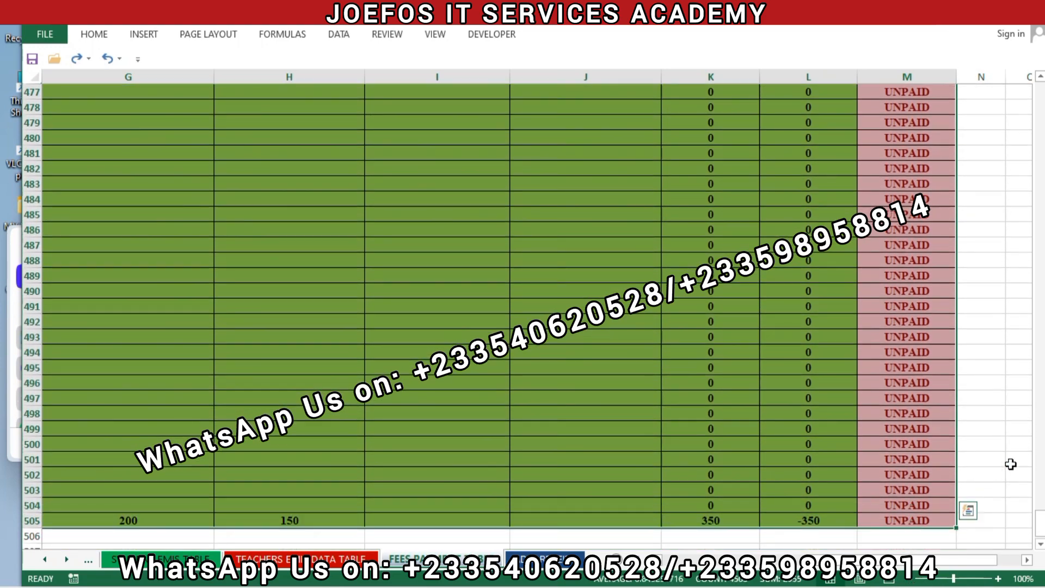
{"action": "left_click_drag", "start_coordinate": [1040, 524], "coordinate": [996, 59]}
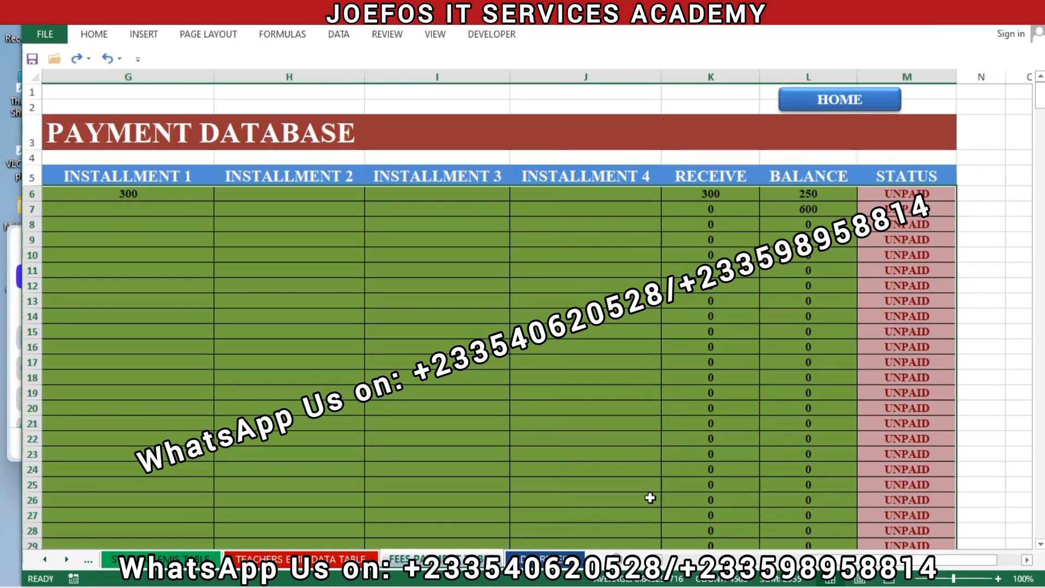
{"action": "key", "text": "ctrl+Home"}
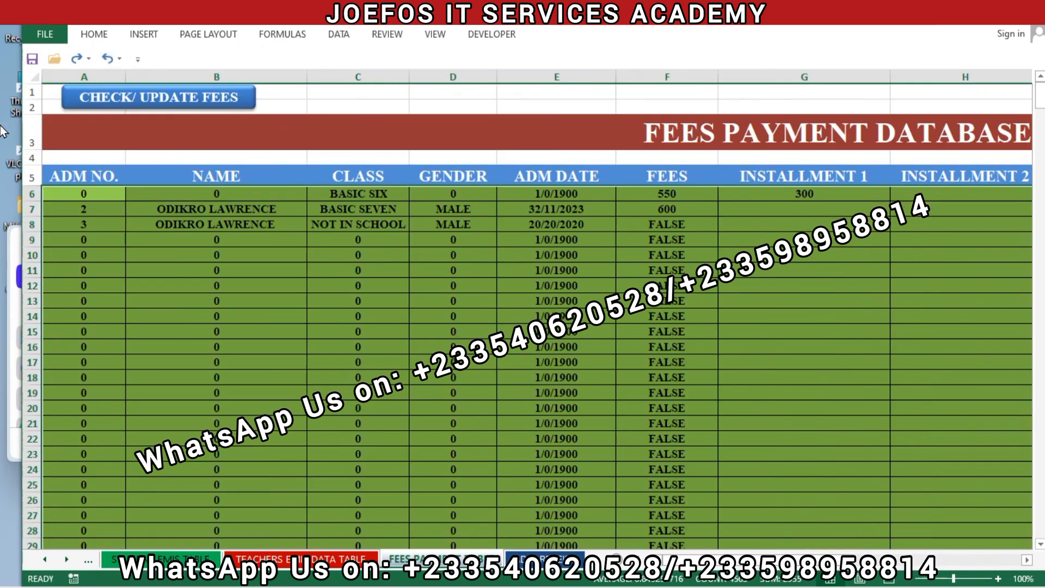
{"action": "left_click", "coordinate": [94, 33]}
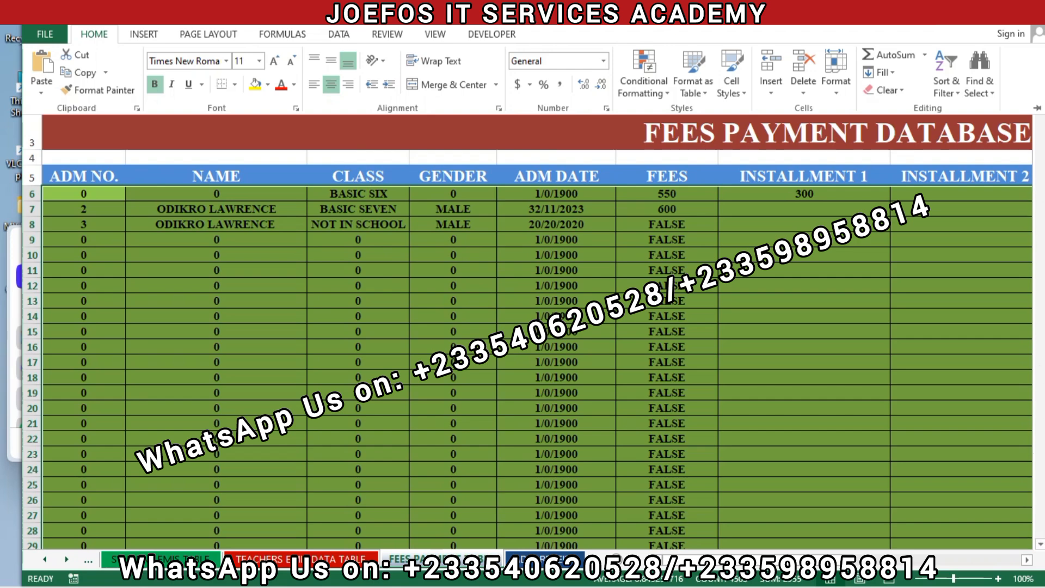
{"action": "key", "text": "ctrl+F1"}
{"action": "scroll", "coordinate": [1037, 339], "scroll_direction": "down", "scroll_amount": 8}
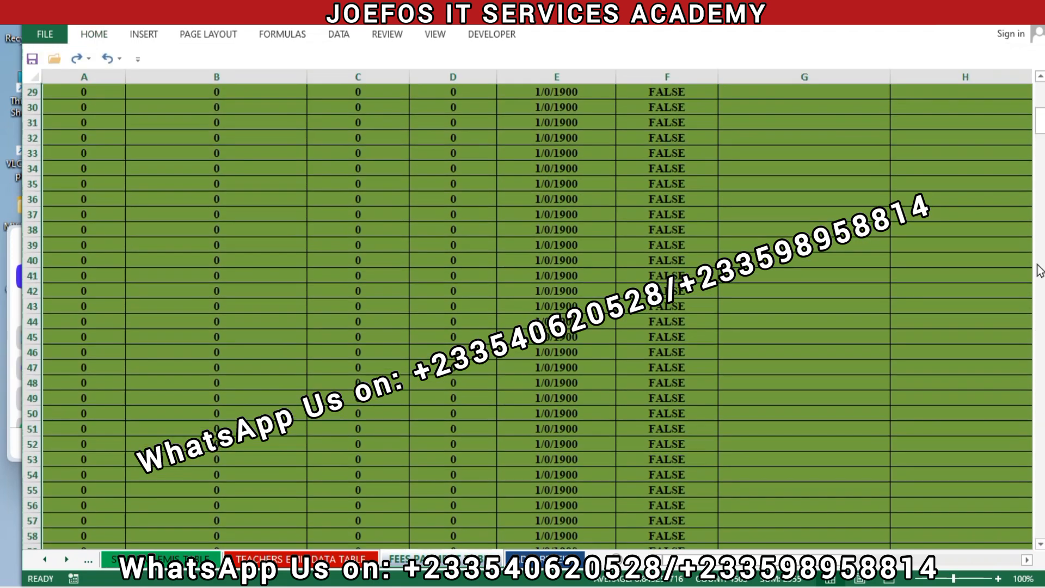
{"action": "left_click_drag", "start_coordinate": [1042, 125], "coordinate": [1040, 83]}
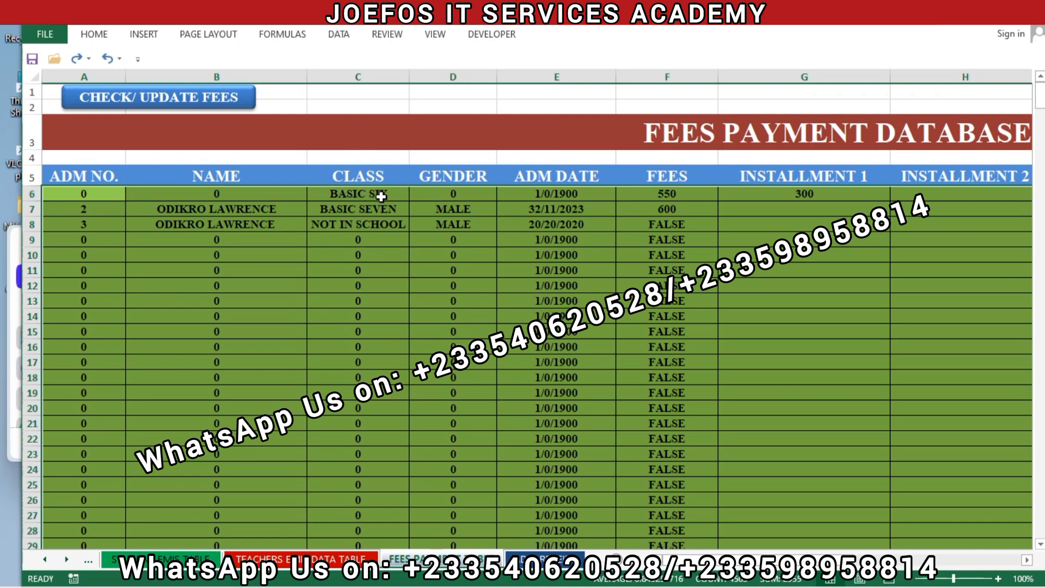
- Create a new conditional formatting rule for the selected records that uses a formula to determine which cells to format
{"action": "left_click", "coordinate": [92, 36]}
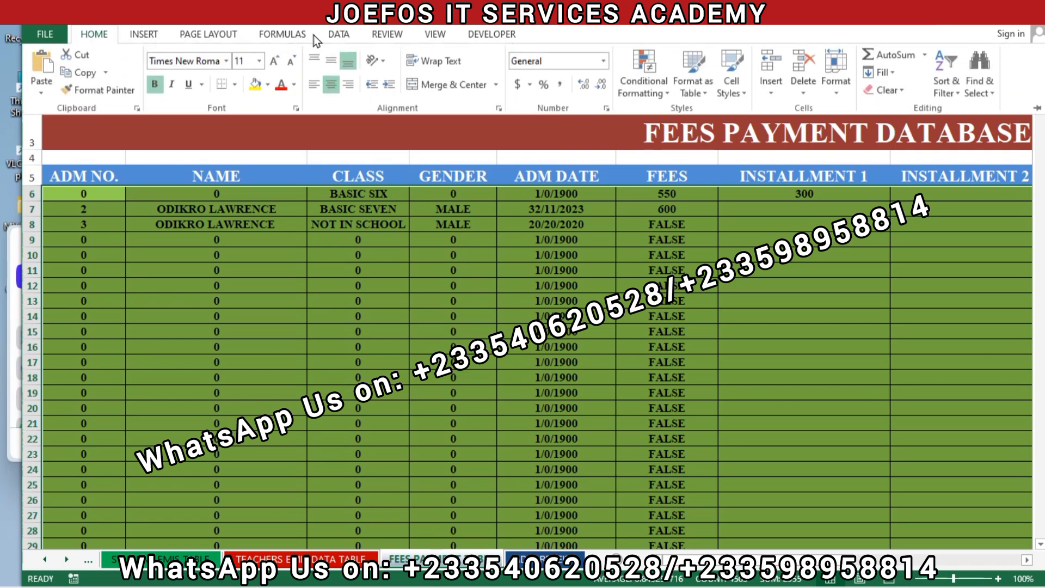
{"action": "left_click", "coordinate": [642, 80]}
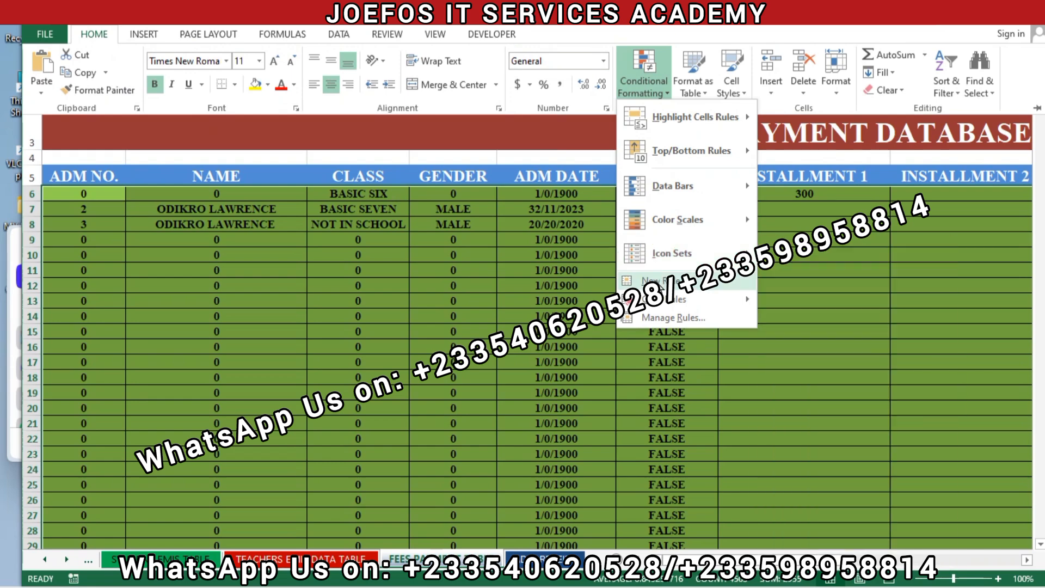
{"action": "left_click", "coordinate": [659, 280]}
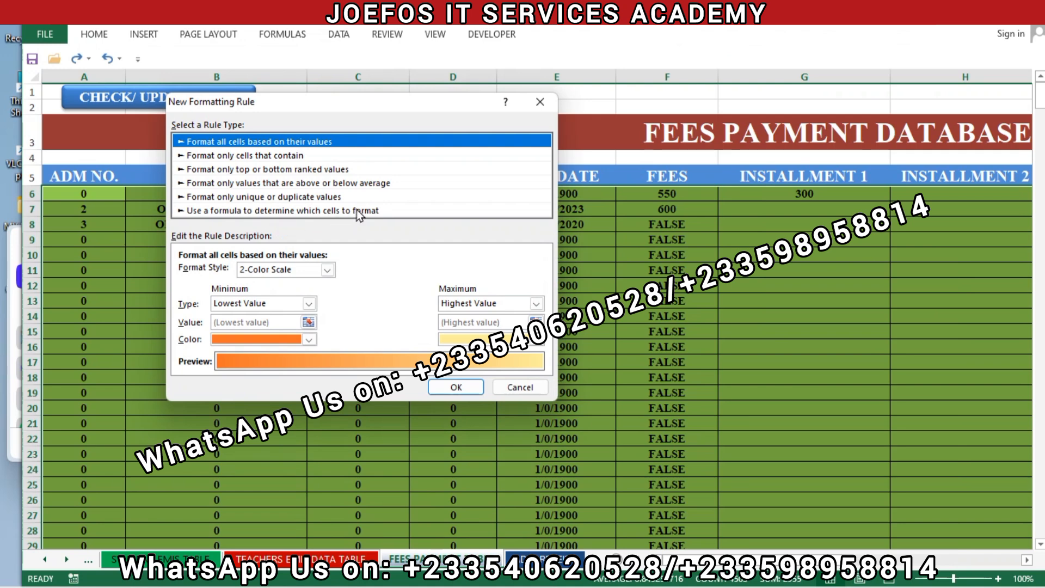
{"action": "left_click", "coordinate": [289, 211]}
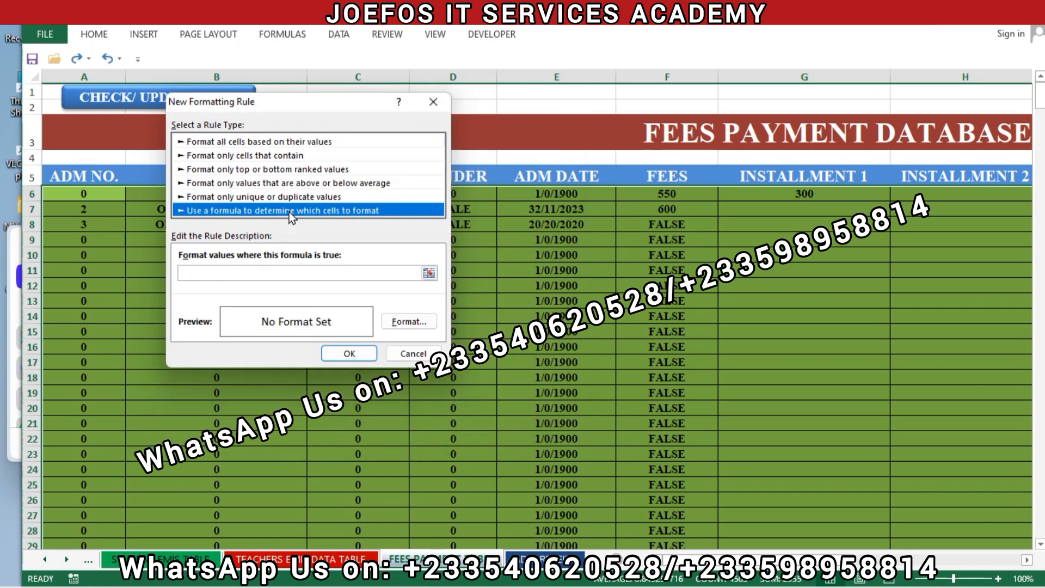
- Enter =$C6="NOT IN SCHOOL" as the formatting rule's formula
{"action": "left_click", "coordinate": [221, 275]}
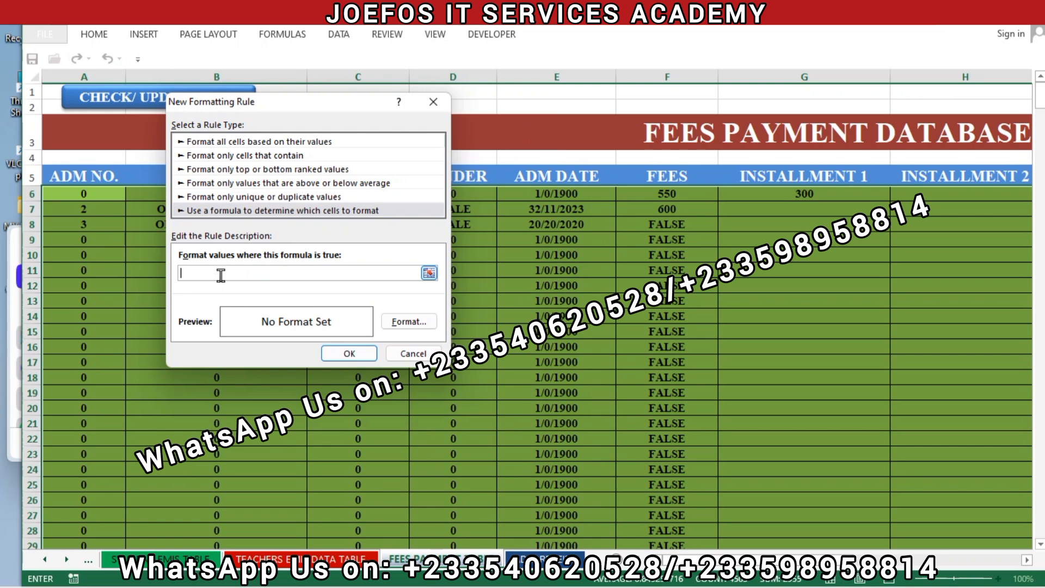
{"action": "type", "text": "=$C6+"}
{"action": "key", "text": "BackSpace"}
{"action": "type", "text": "=\"NOT IN SCHOOL"}
- Give the rule a black font and a bright red fill, and apply it to the selected records
{"action": "left_click", "coordinate": [410, 321]}
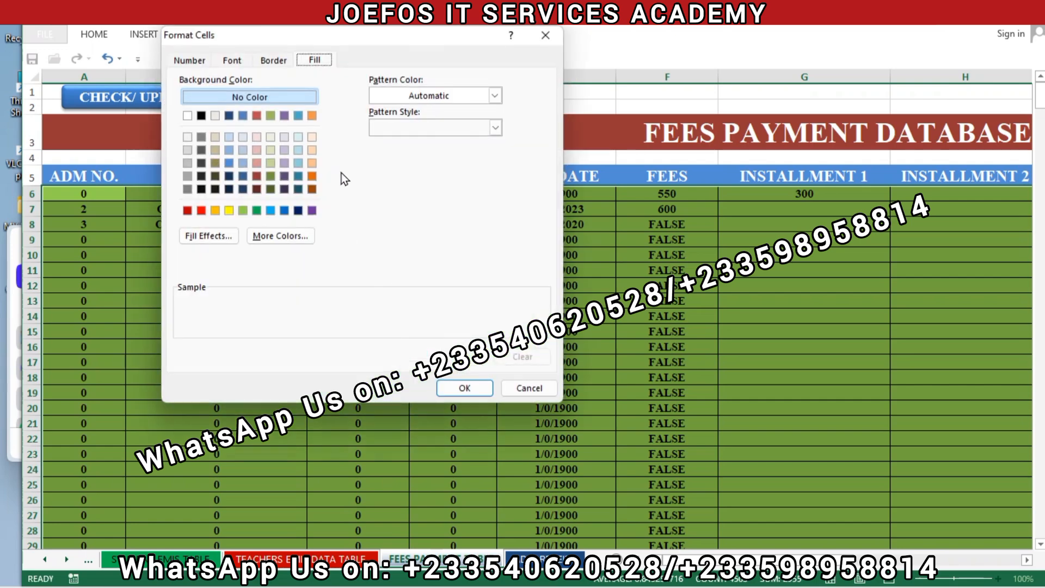
{"action": "left_click", "coordinate": [233, 61]}
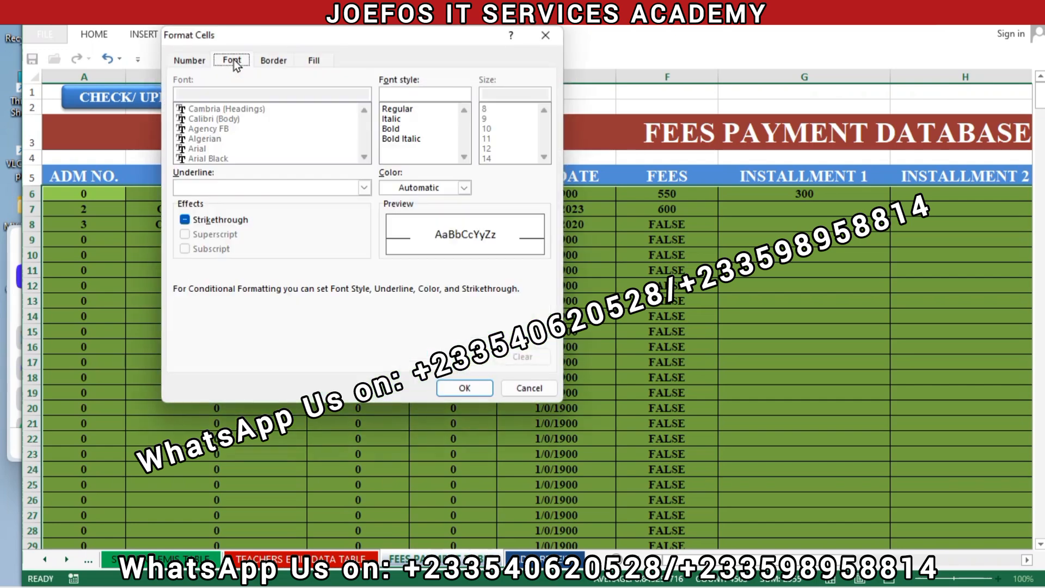
{"action": "left_click", "coordinate": [463, 187]}
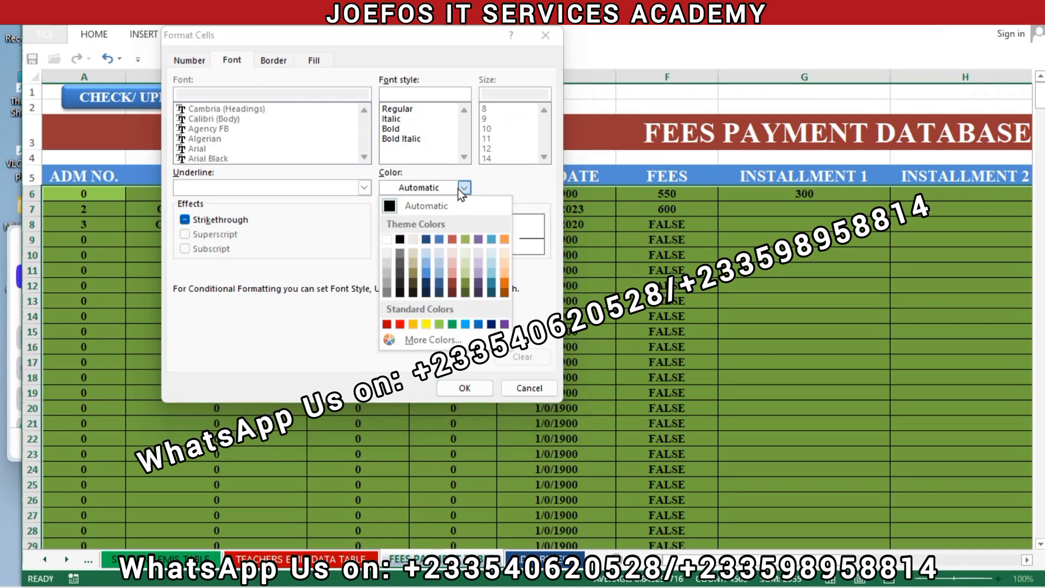
{"action": "left_click", "coordinate": [401, 240]}
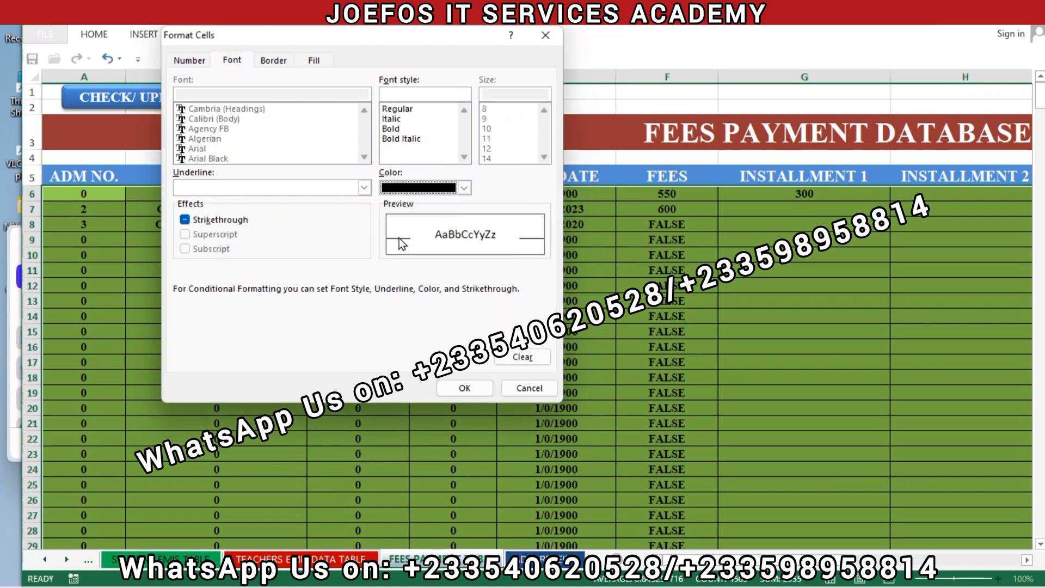
{"action": "left_click", "coordinate": [313, 61]}
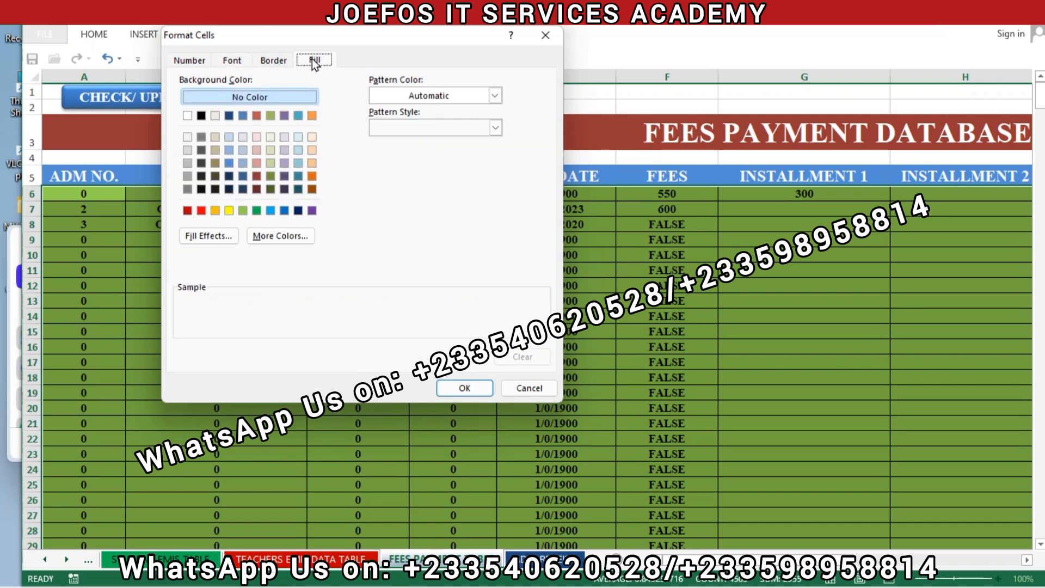
{"action": "left_click", "coordinate": [202, 211]}
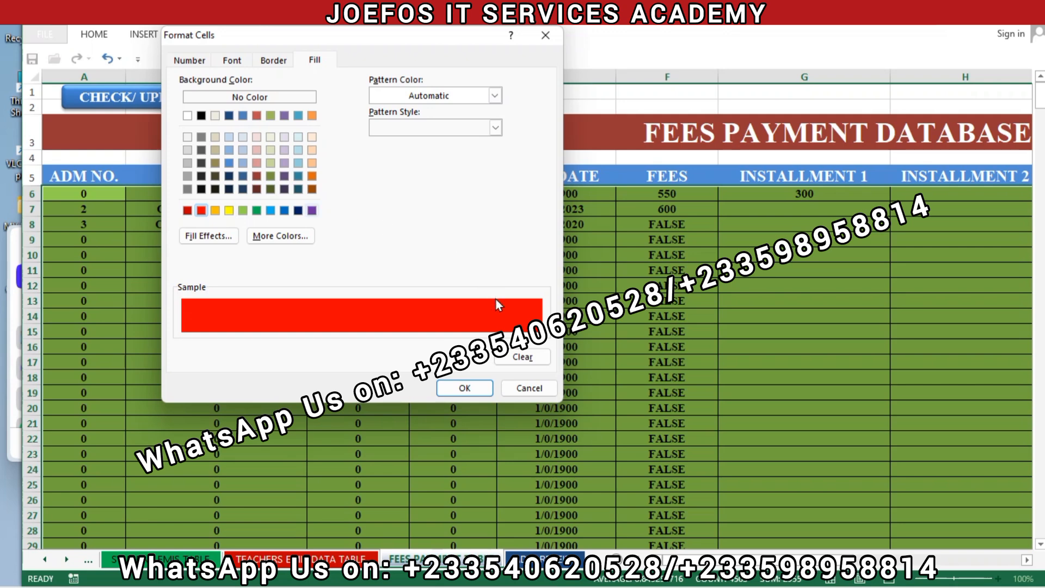
{"action": "left_click", "coordinate": [462, 389]}
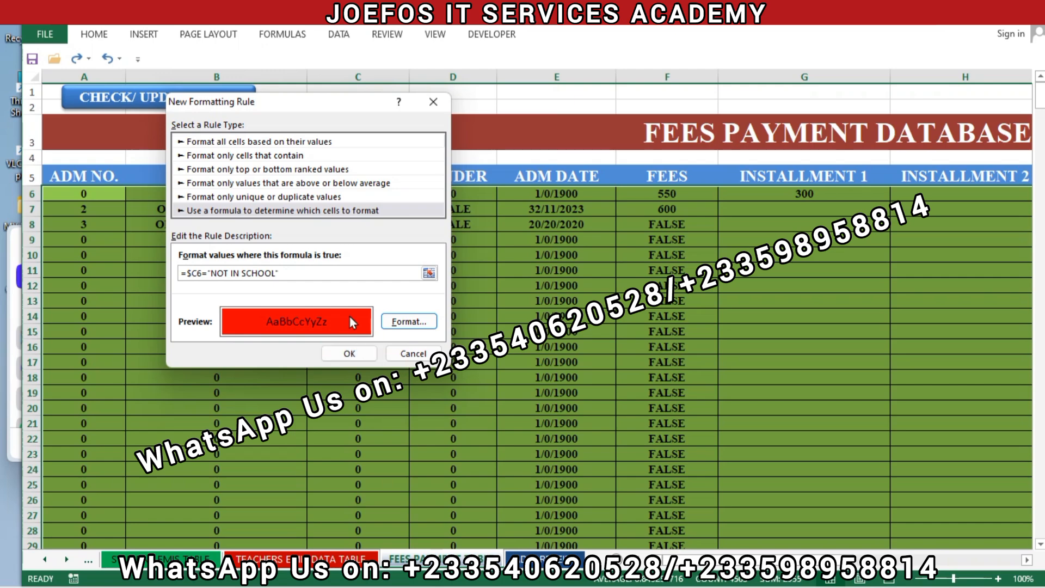
{"action": "left_click", "coordinate": [350, 354]}
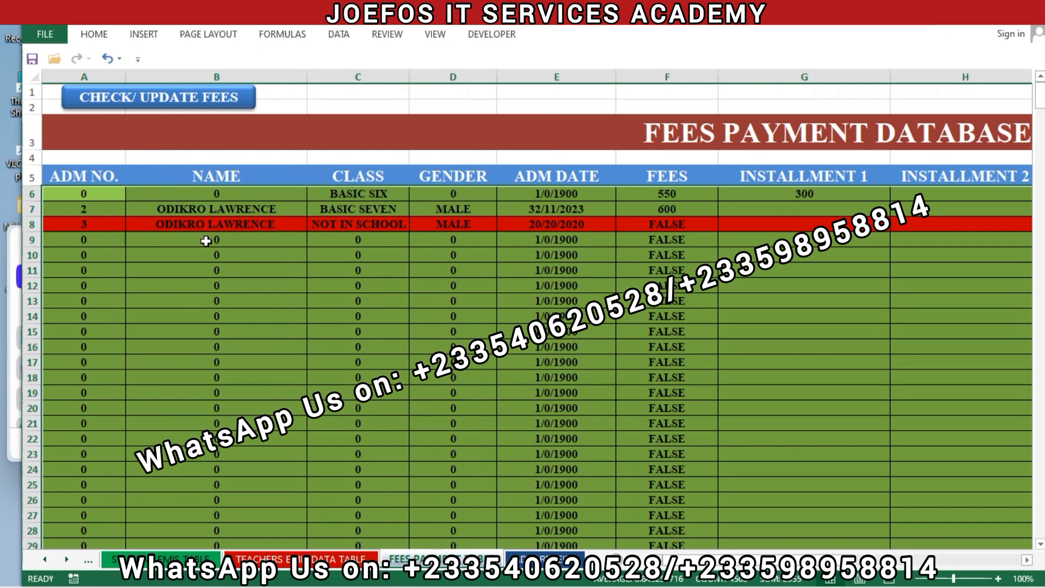
- Clear the selection of the fees records and save the workbook, accepting the personal information warning
{"action": "left_click", "coordinate": [417, 326]}
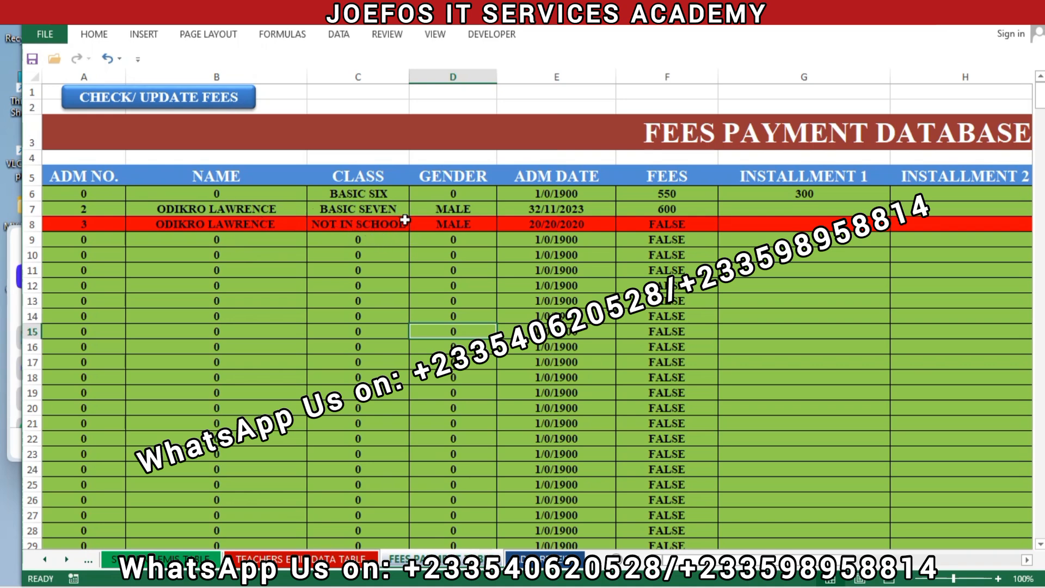
{"action": "left_click", "coordinate": [281, 214]}
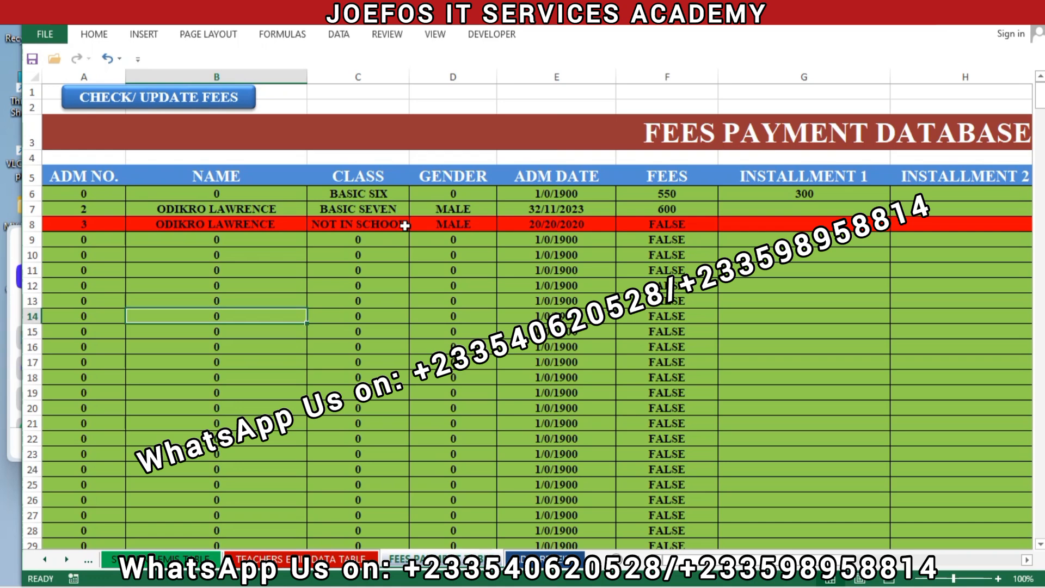
{"action": "key", "text": "ctrl+s"}
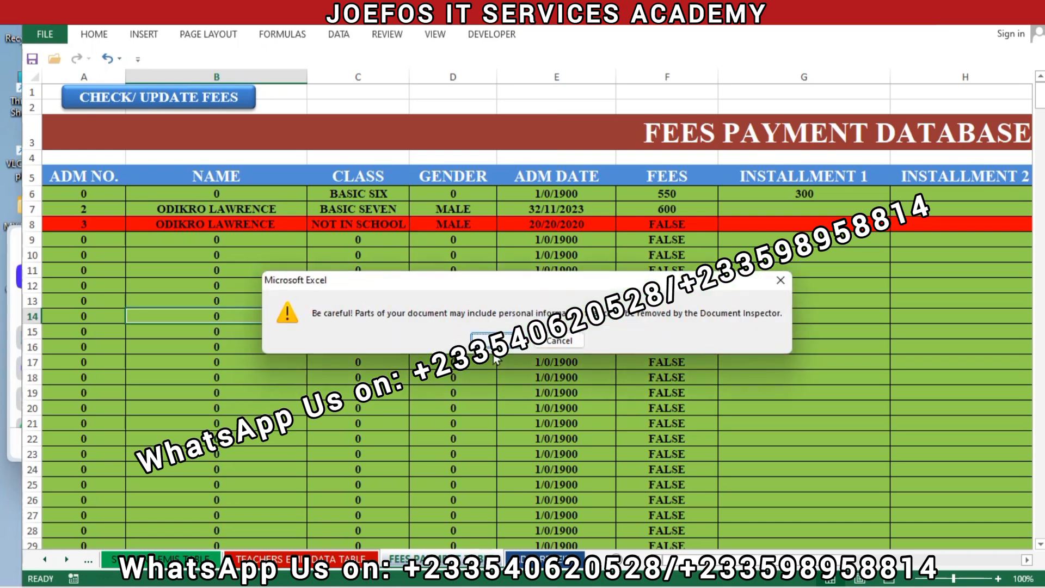
{"action": "left_click", "coordinate": [490, 342]}
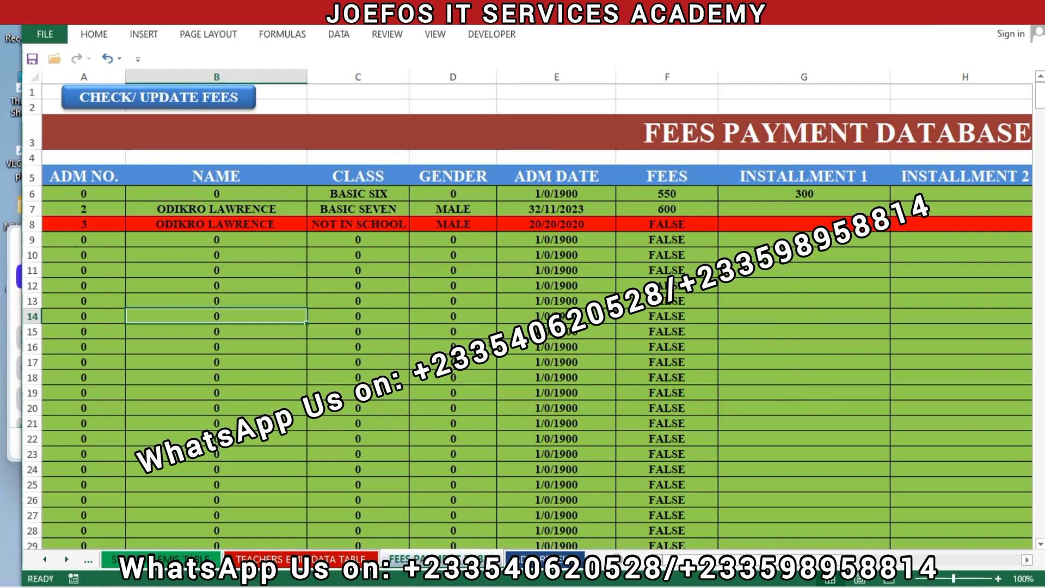
- Open the fees payment userform to check its records, clear the prefilled ADM NO. field, and close the form without saving
{"action": "left_click", "coordinate": [183, 109]}
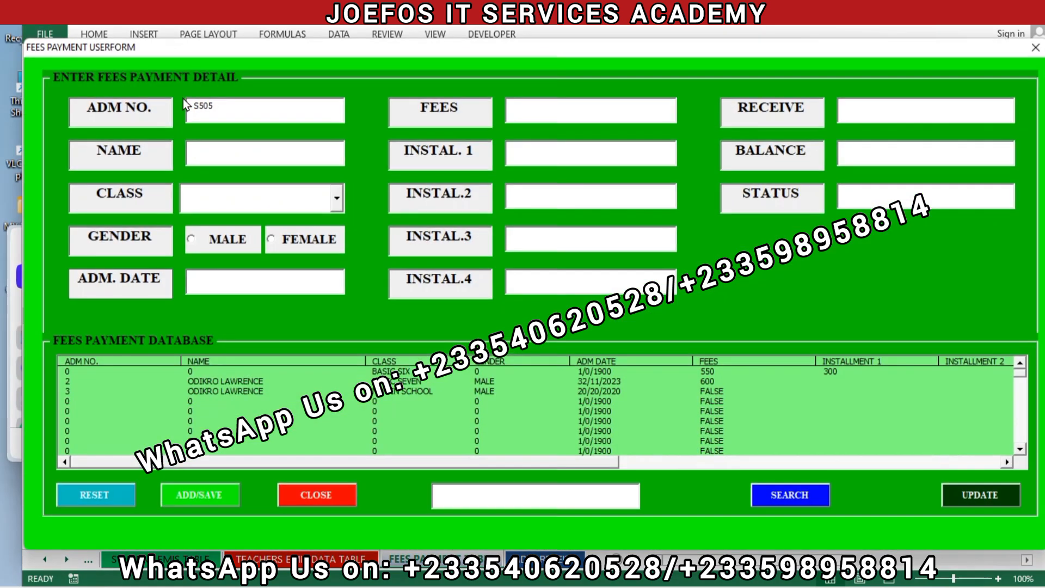
{"action": "left_click", "coordinate": [225, 102]}
{"action": "key", "text": "BackSpace"}
{"action": "key", "text": "BackSpace"}
{"action": "key", "text": "BackSpace"}
{"action": "key", "text": "BackSpace"}
{"action": "left_click", "coordinate": [296, 490]}
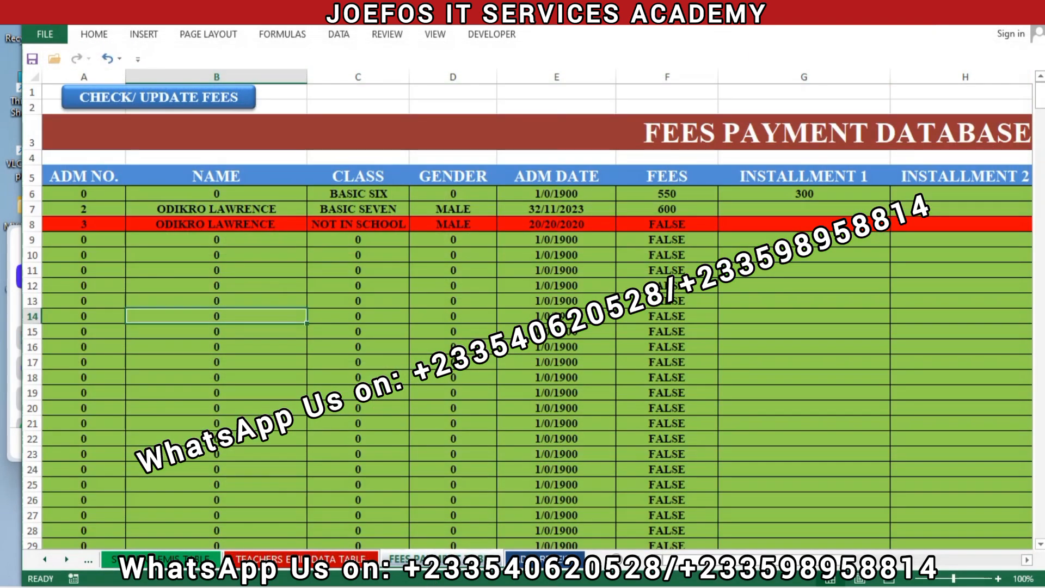
{"action": "left_click", "coordinate": [172, 112]}
{"action": "left_click", "coordinate": [337, 496]}
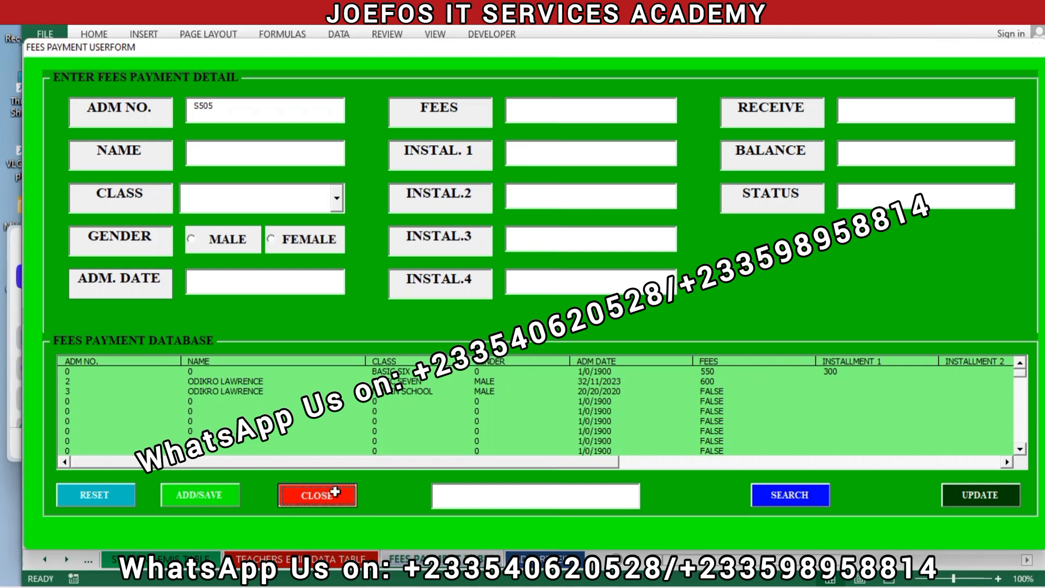
- Return from the fees payment sheet to the school management system's home sheet
{"action": "left_click_drag", "start_coordinate": [798, 561], "coordinate": [998, 544]}
{"action": "left_click", "coordinate": [667, 102]}
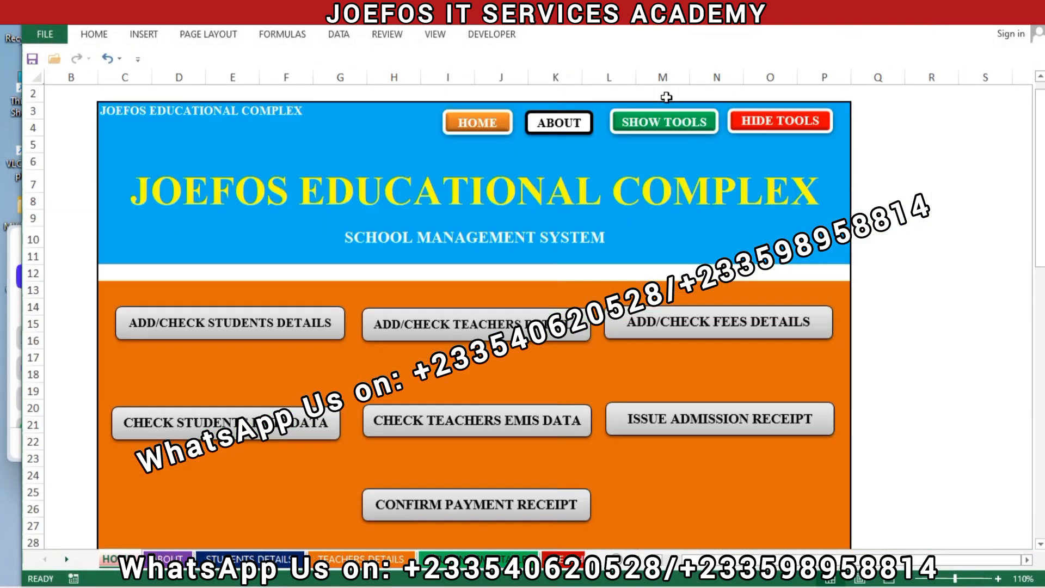
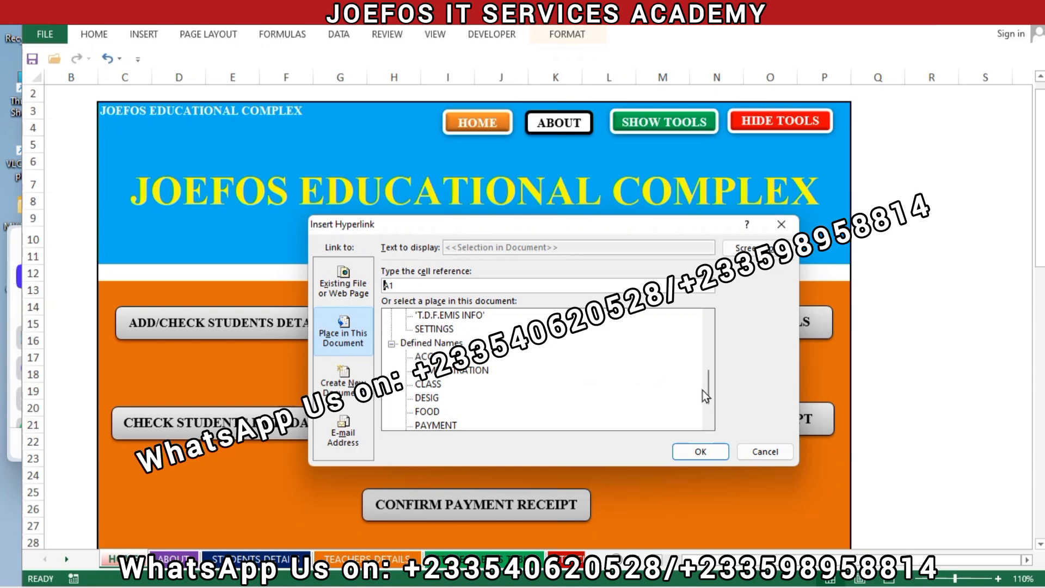
- Link the CHECK TEACHERS EMIS DATA button to the TEACHERS EMIS DATA TABLE sheet in this workbook
{"action": "left_click_drag", "start_coordinate": [709, 398], "coordinate": [709, 375]}
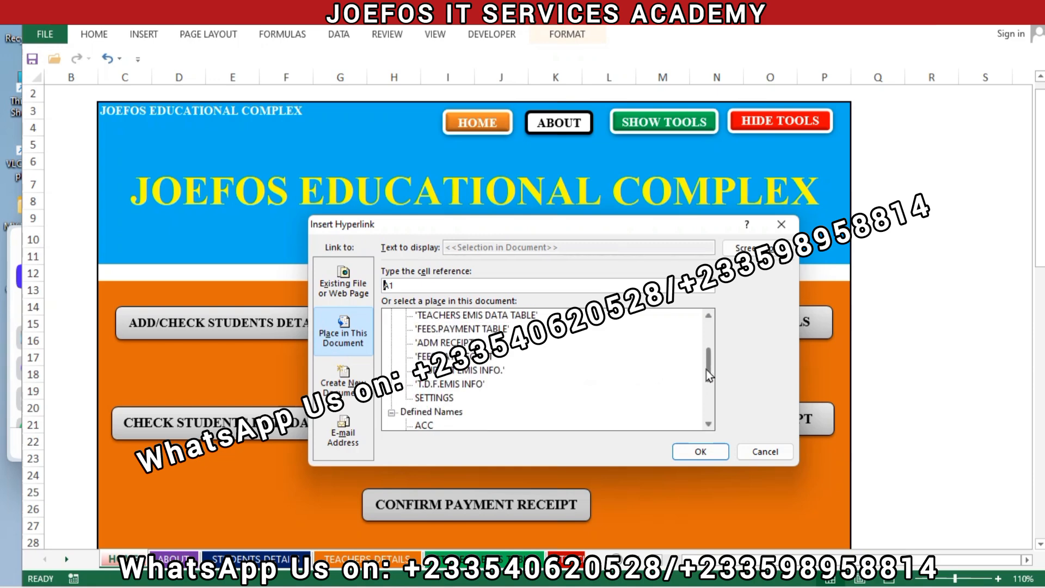
{"action": "left_click", "coordinate": [483, 316]}
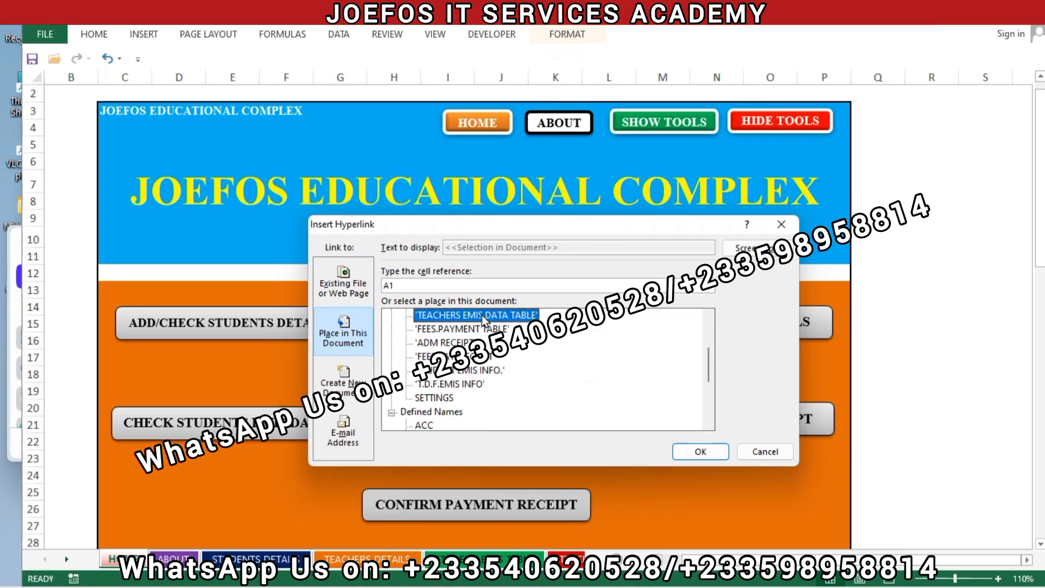
{"action": "left_click", "coordinate": [698, 459]}
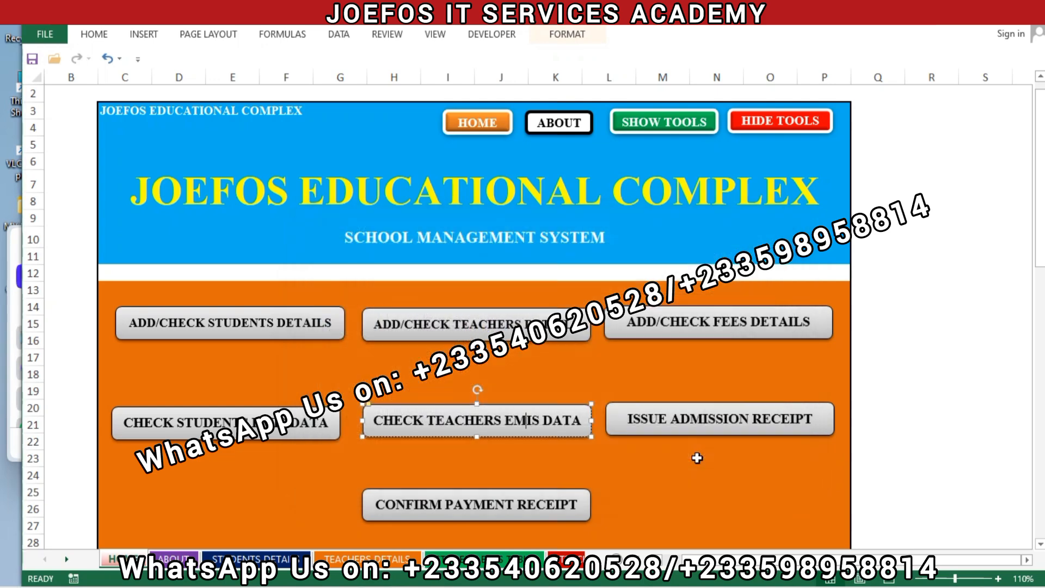
- Hyperlink the ISSUE ADMISSION RECEIPT button to the ADM RECEIPT sheet in this workbook
{"action": "right_click", "coordinate": [724, 418]}
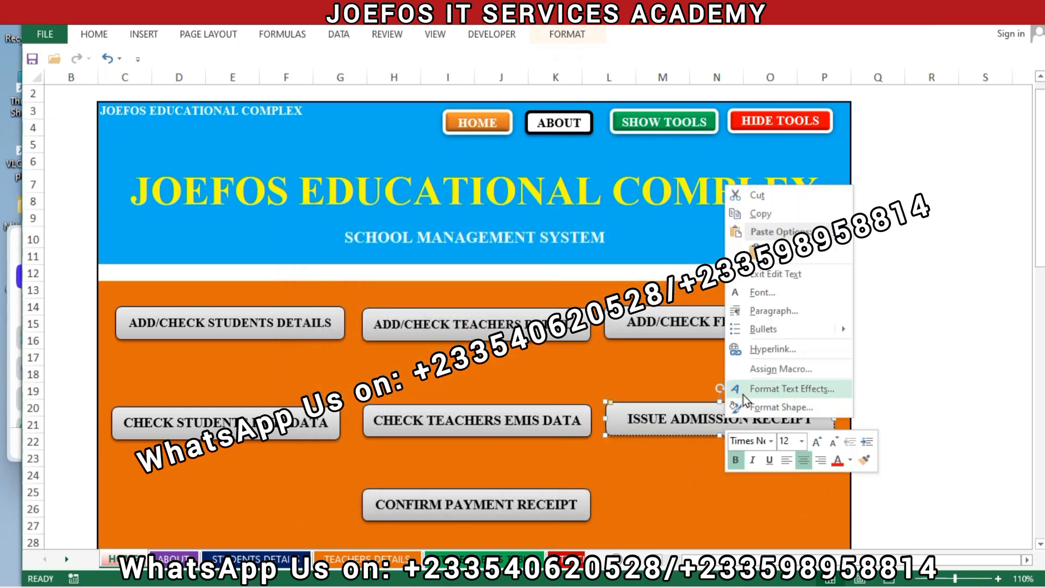
{"action": "left_click", "coordinate": [753, 350]}
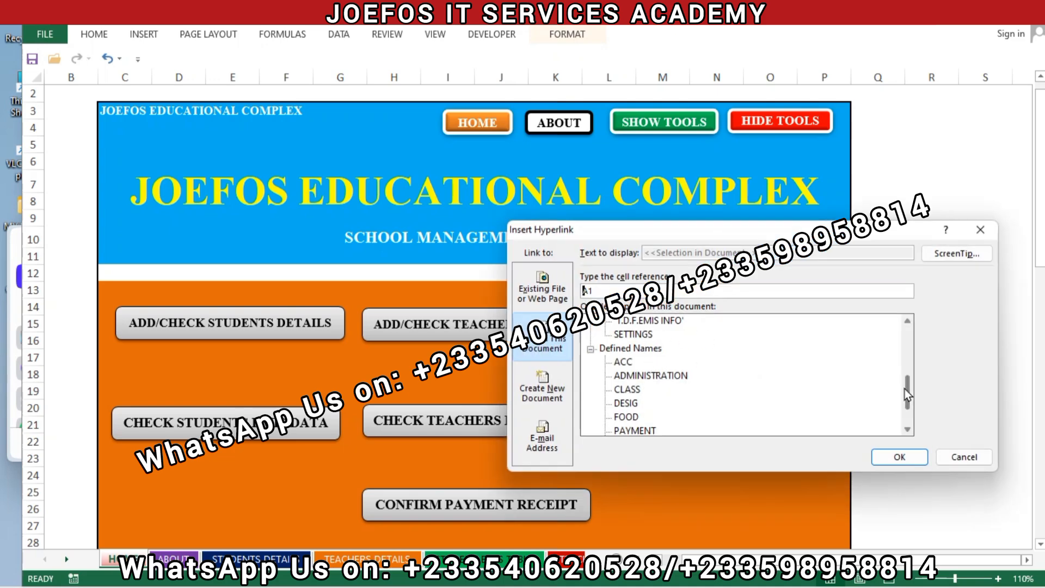
{"action": "left_click_drag", "start_coordinate": [906, 390], "coordinate": [906, 374]}
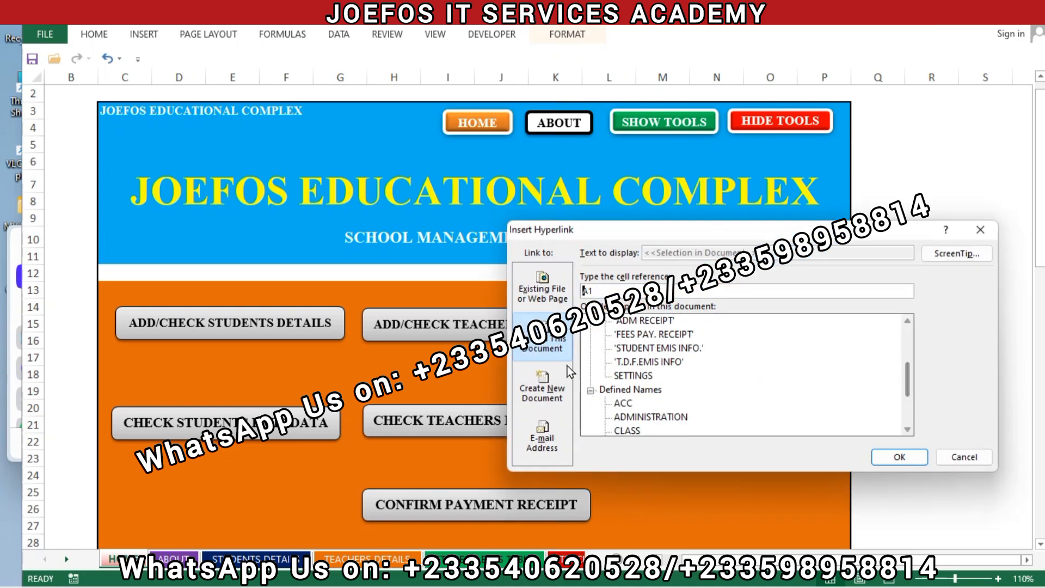
{"action": "left_click", "coordinate": [640, 322]}
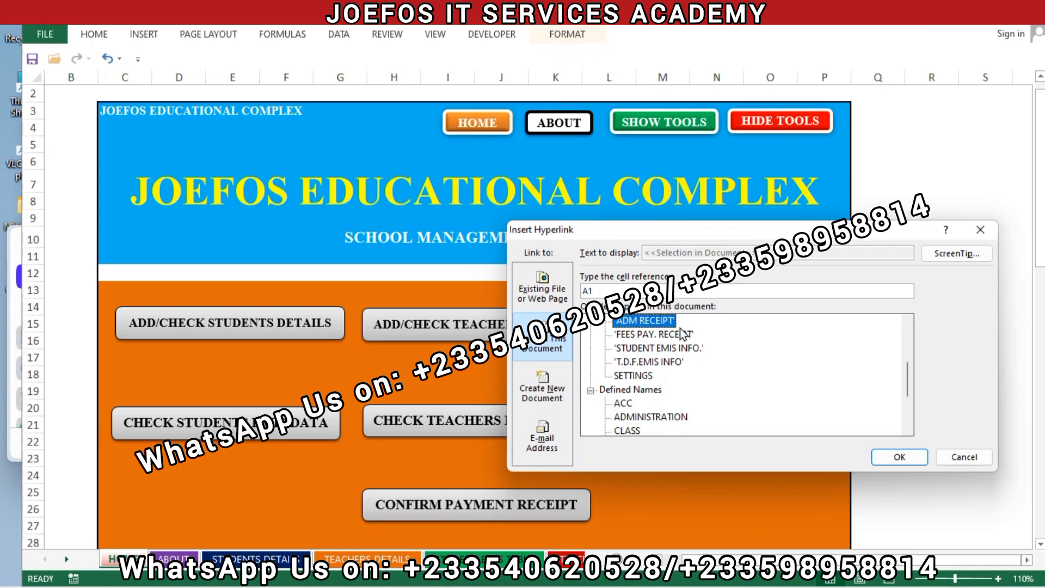
{"action": "left_click", "coordinate": [898, 457]}
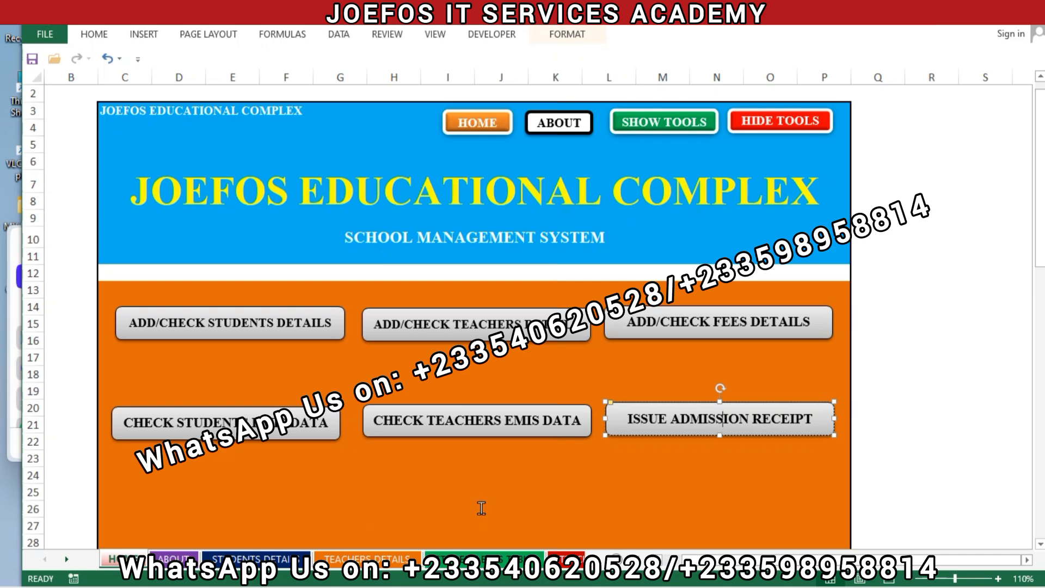
- Hyperlink the CONFIRM PAYMENT RECEIPT button to the FEES PAY. RECEIPT sheet and deselect the button
{"action": "left_click", "coordinate": [482, 509]}
{"action": "right_click", "coordinate": [481, 510]}
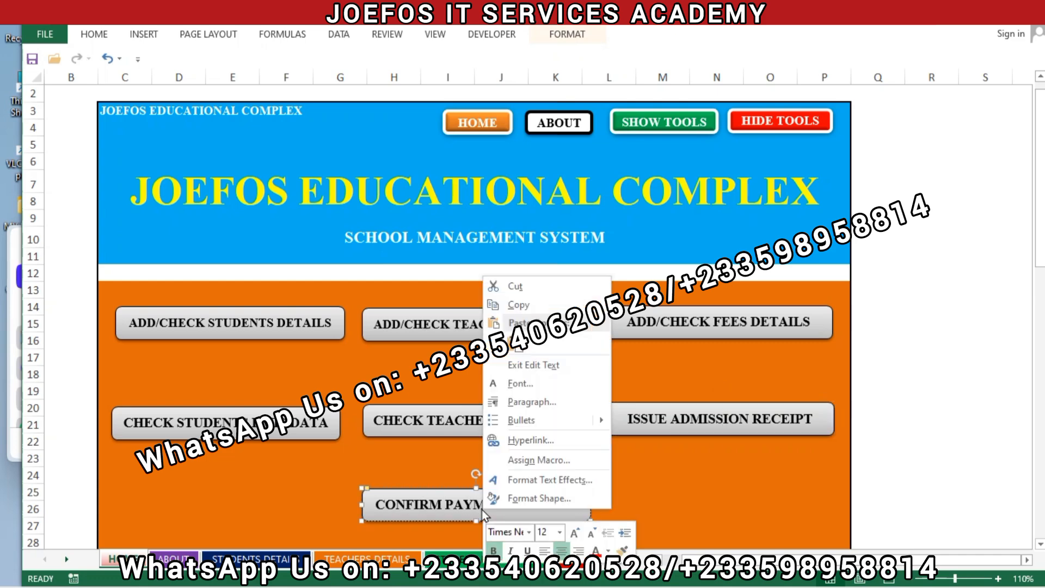
{"action": "left_click", "coordinate": [535, 442]}
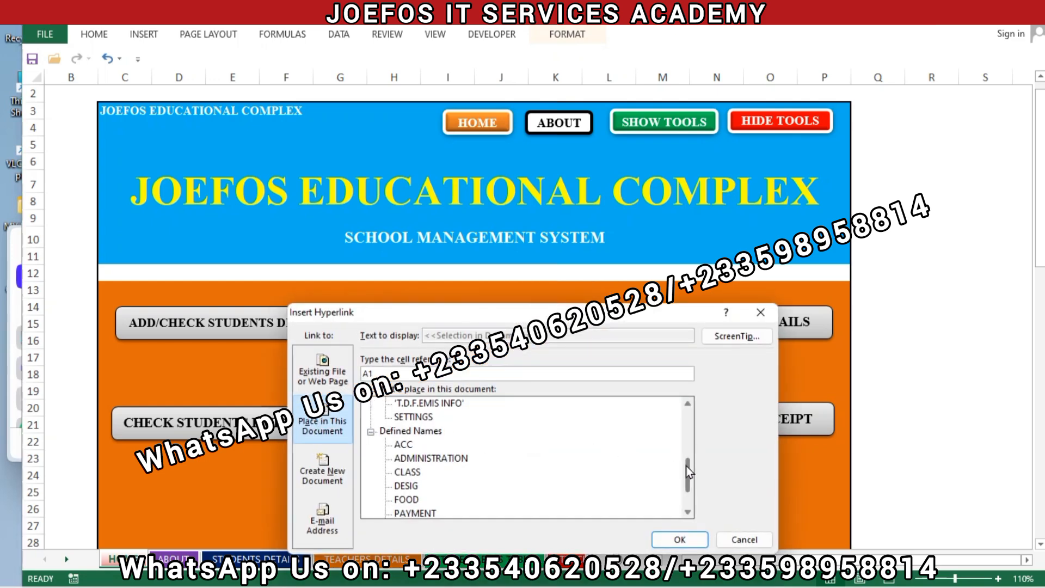
{"action": "left_click_drag", "start_coordinate": [687, 466], "coordinate": [685, 452]}
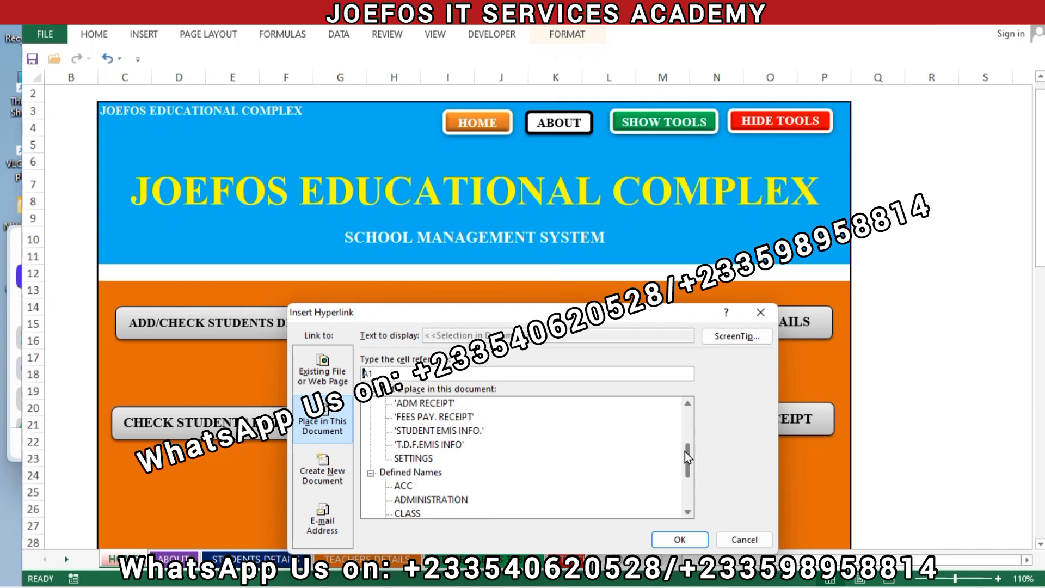
{"action": "left_click", "coordinate": [432, 418]}
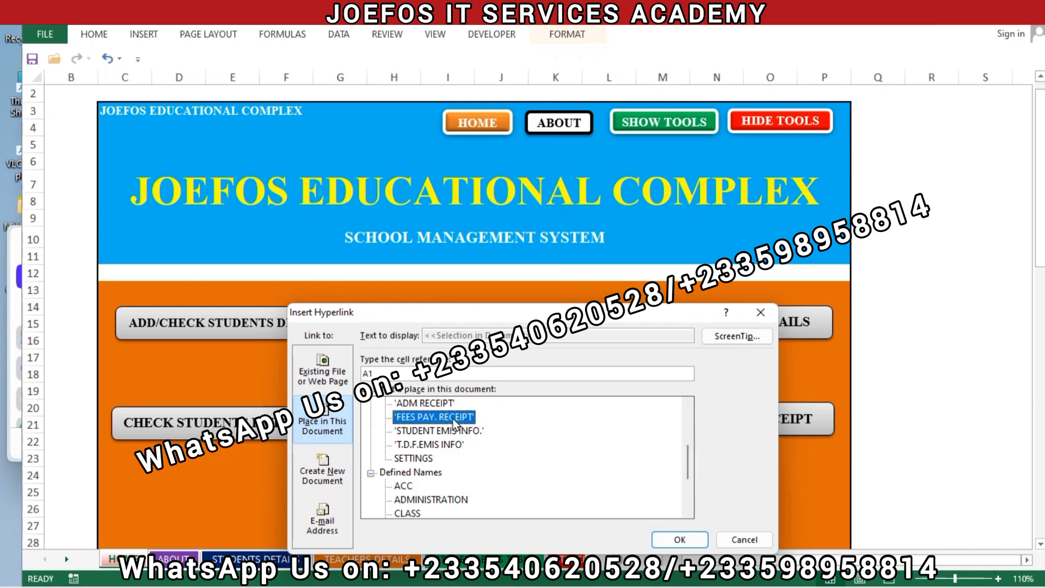
{"action": "left_click", "coordinate": [680, 540]}
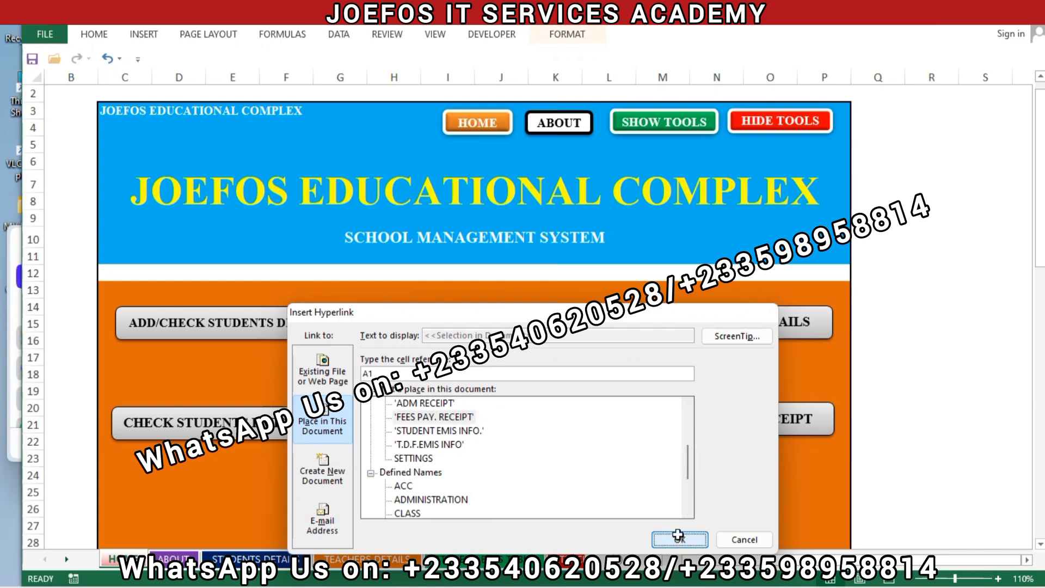
{"action": "left_click", "coordinate": [665, 509]}
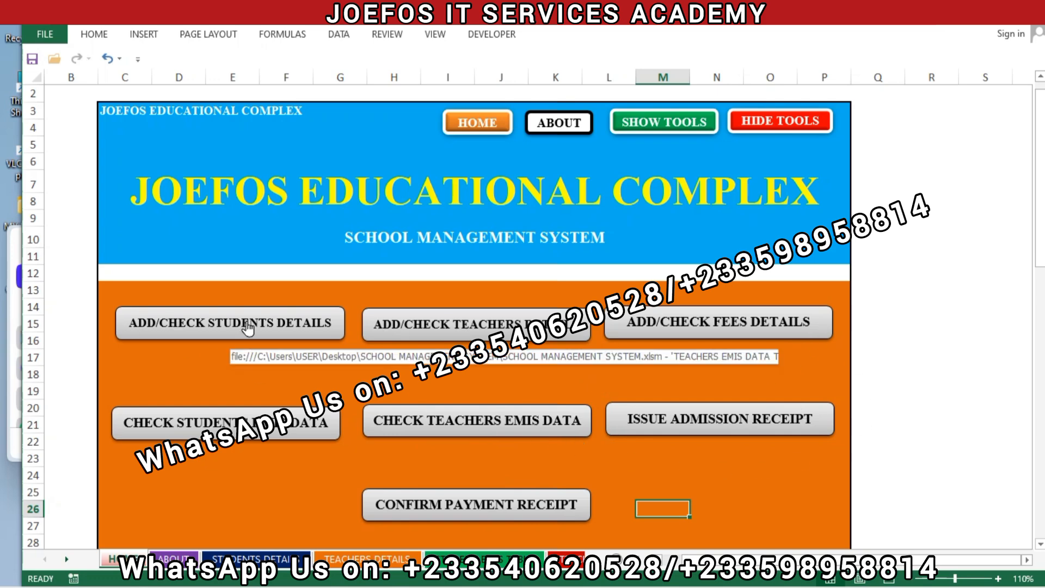
- Check the students details, teachers details, fees payment and student EMIS sheets in turn, and return to the home sheet
{"action": "left_click", "coordinate": [305, 322]}
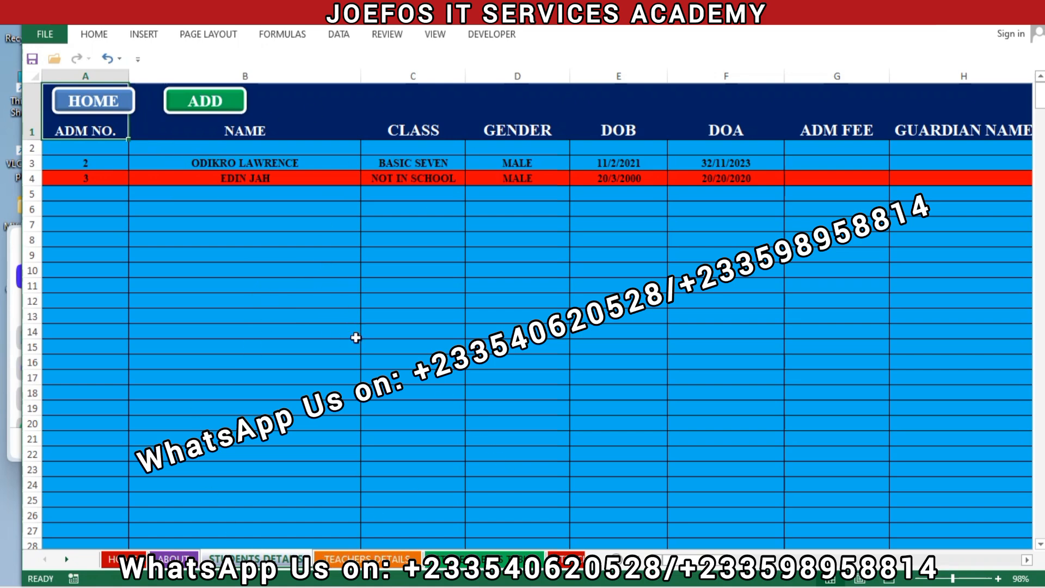
{"action": "left_click", "coordinate": [349, 559]}
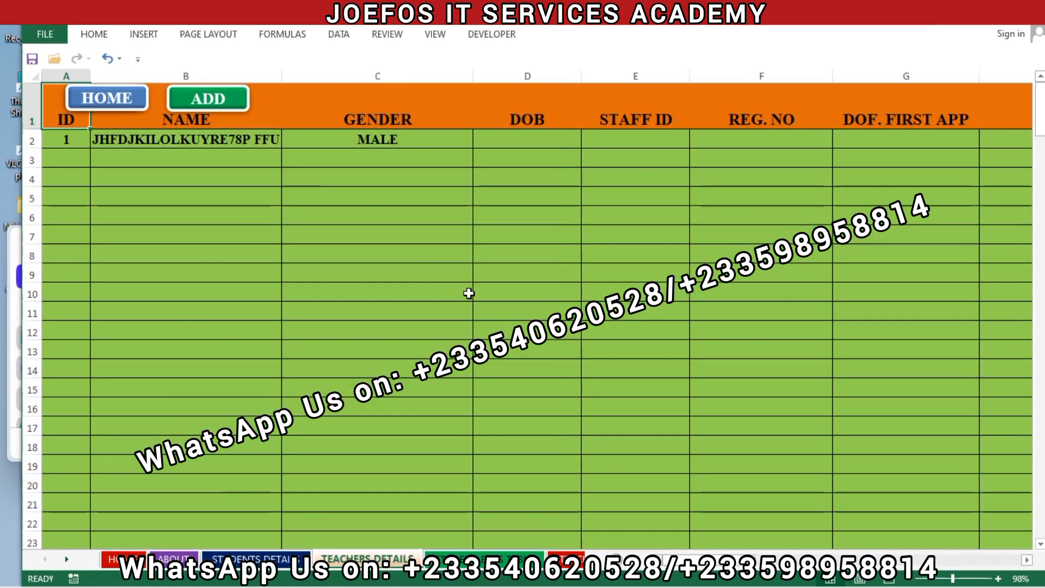
{"action": "left_click", "coordinate": [114, 101]}
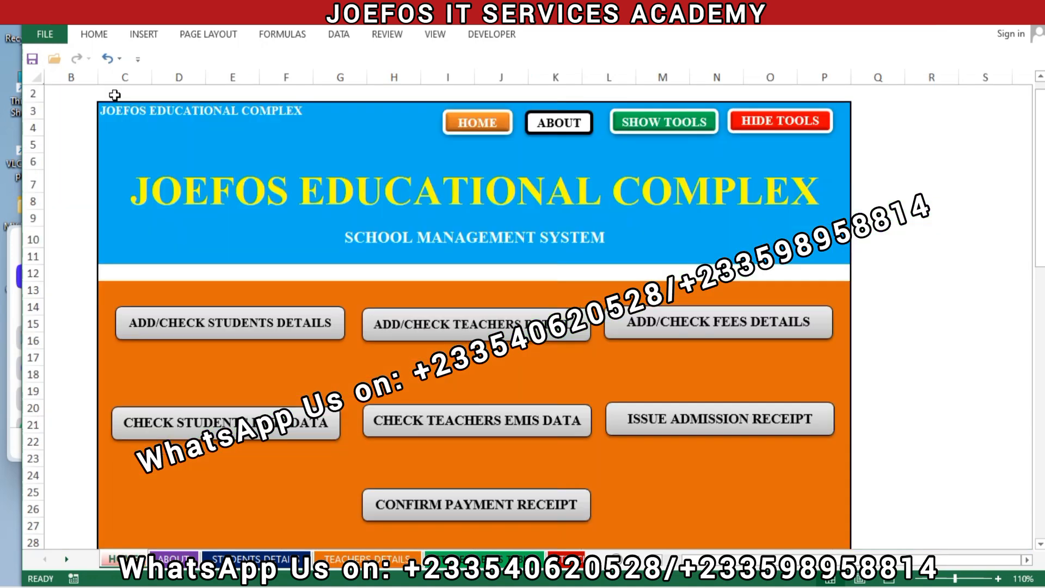
{"action": "left_click", "coordinate": [713, 329]}
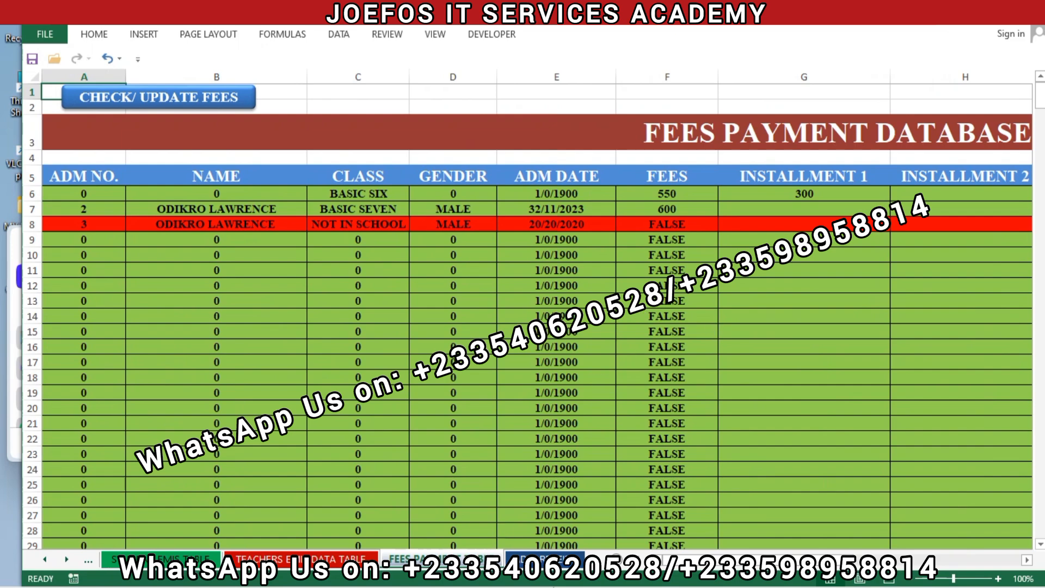
{"action": "left_click_drag", "start_coordinate": [677, 560], "coordinate": [853, 559]}
{"action": "left_click", "coordinate": [667, 98]}
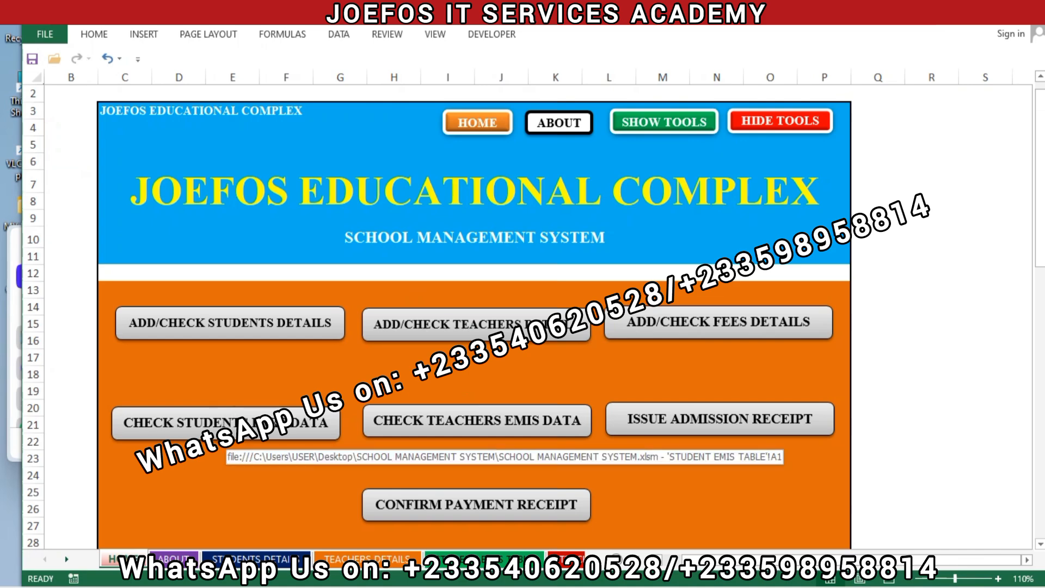
{"action": "left_click", "coordinate": [228, 427]}
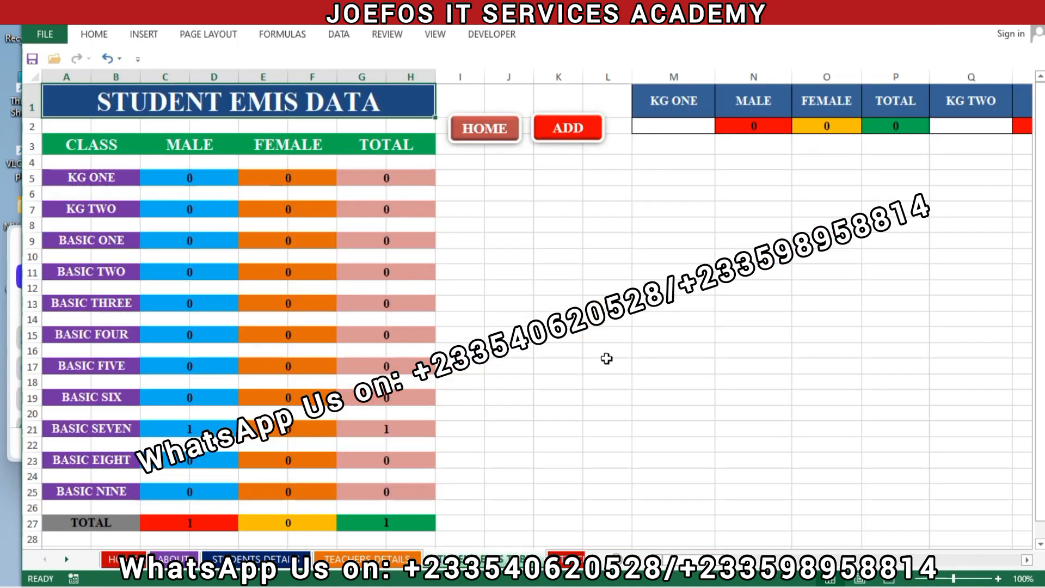
{"action": "left_click", "coordinate": [471, 129]}
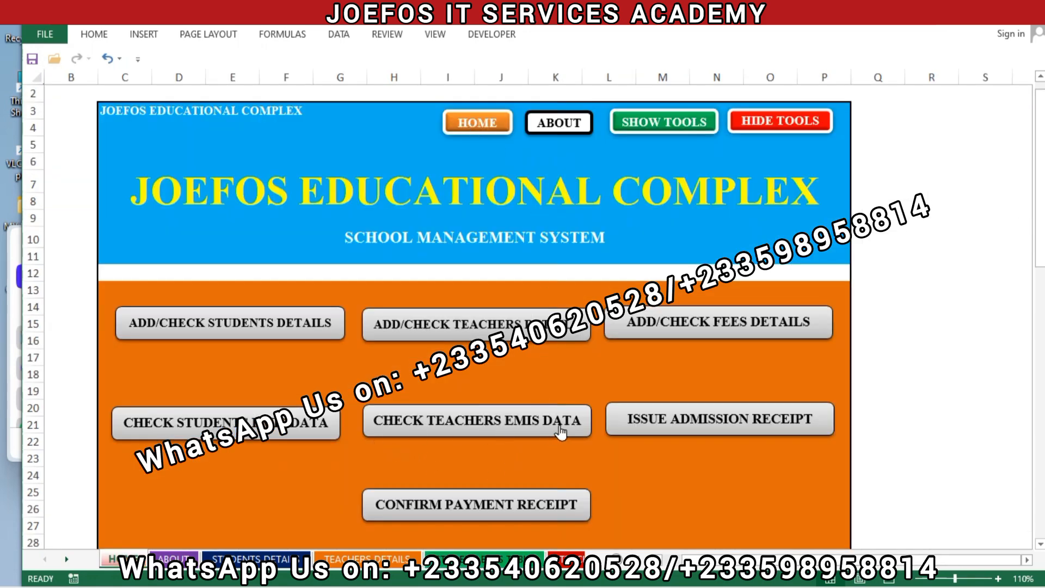
- Follow the home sheet's link to the teachers EMIS data sheet and roughly double the height of its header row
{"action": "left_click", "coordinate": [510, 427]}
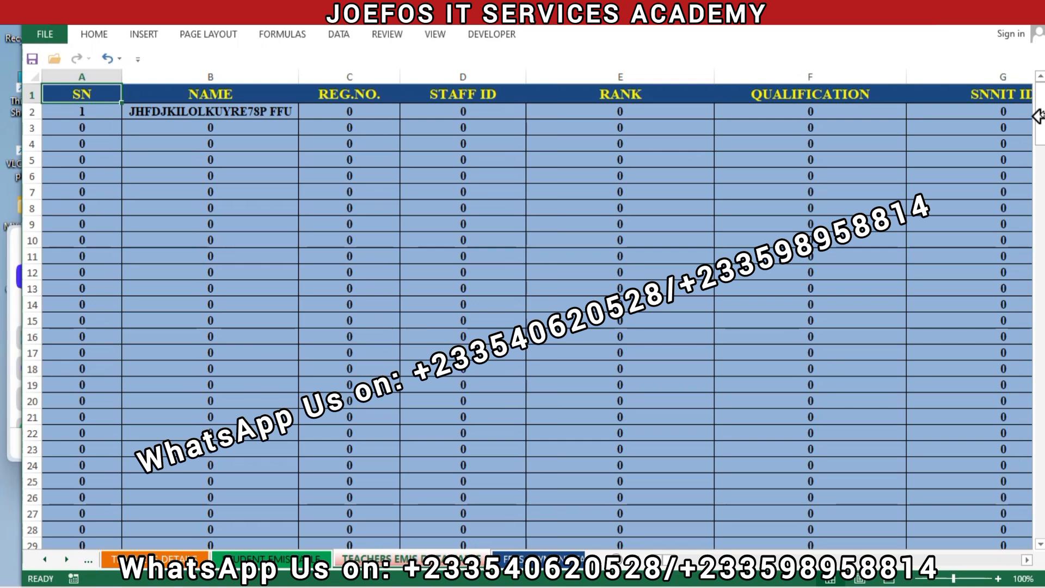
{"action": "left_click_drag", "start_coordinate": [1040, 128], "coordinate": [1040, 111]}
{"action": "left_click", "coordinate": [532, 187]}
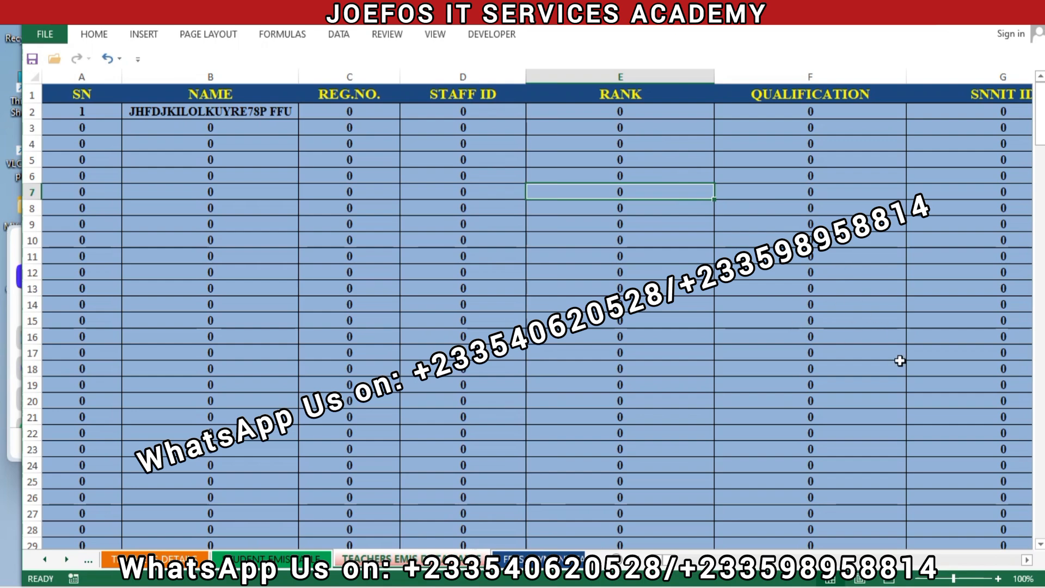
{"action": "left_click_drag", "start_coordinate": [671, 560], "coordinate": [560, 547]}
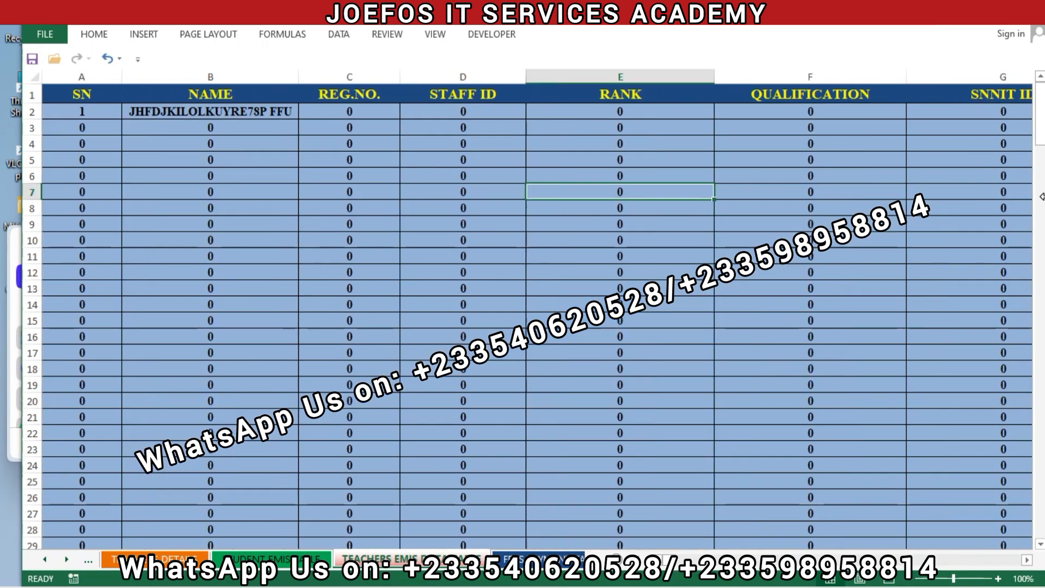
{"action": "left_click_drag", "start_coordinate": [1044, 134], "coordinate": [1028, 77]}
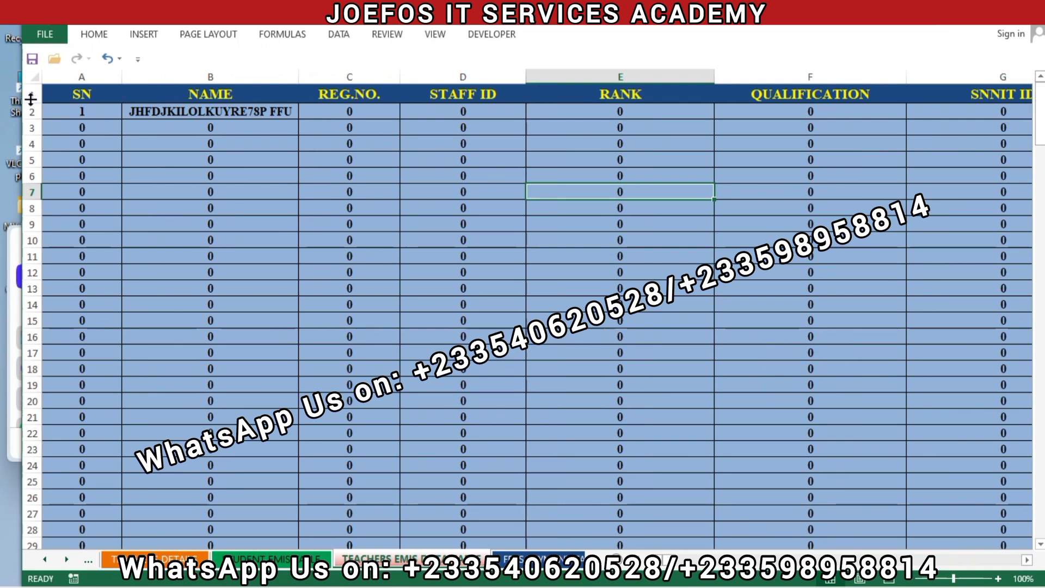
{"action": "left_click_drag", "start_coordinate": [31, 99], "coordinate": [31, 119]}
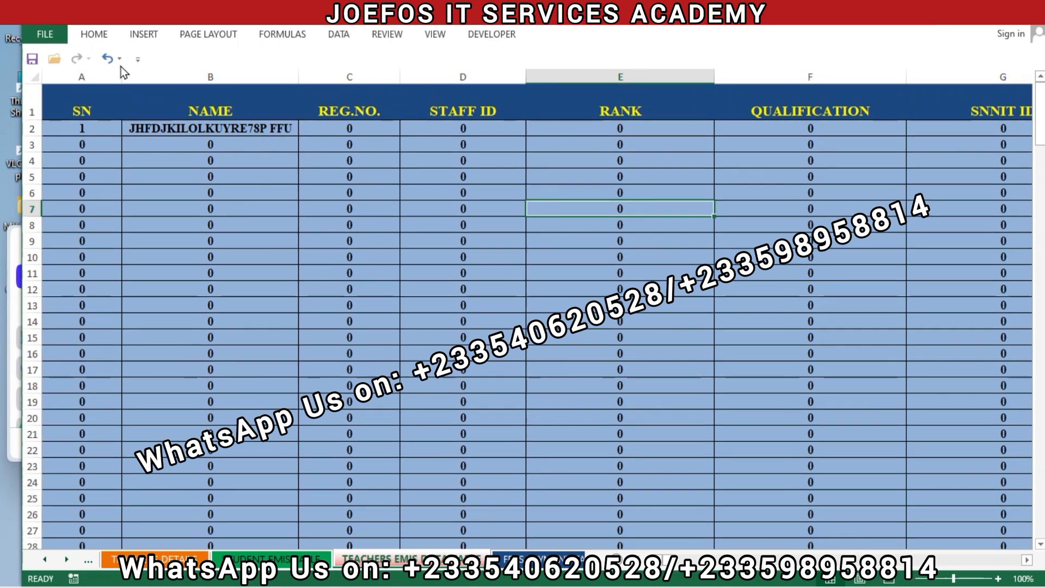
- Draw a rounded rectangle about 1.12" wide and 0.23" high in the header row, just above the NAME heading
{"action": "left_click", "coordinate": [151, 38]}
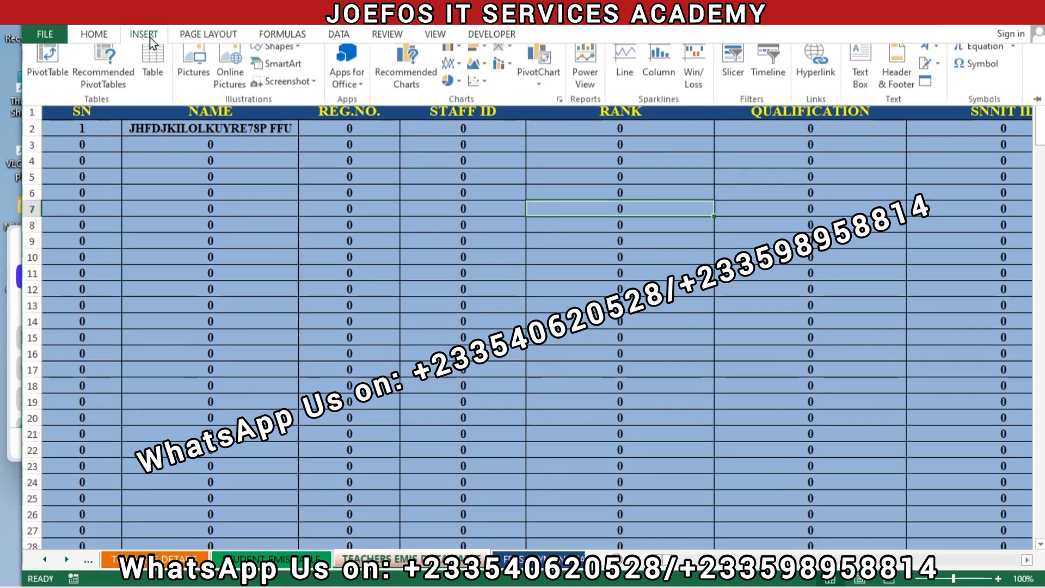
{"action": "left_click", "coordinate": [296, 55]}
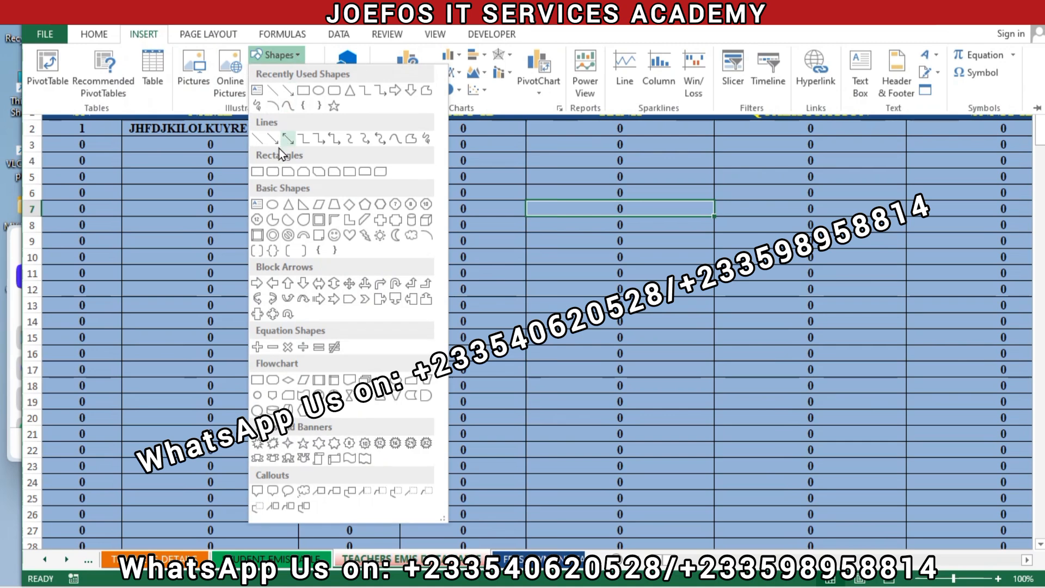
{"action": "left_click", "coordinate": [272, 170]}
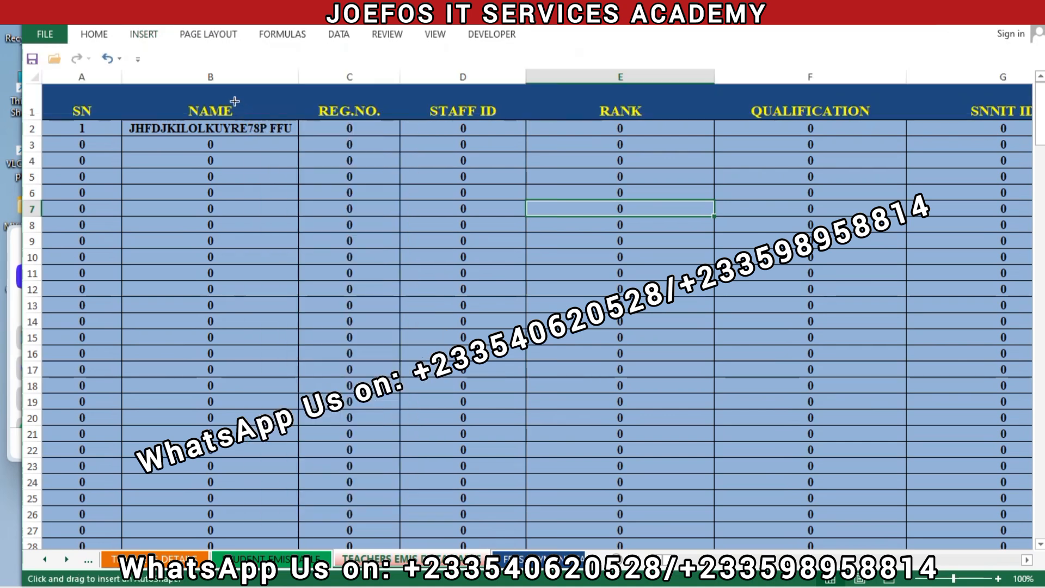
{"action": "left_click_drag", "start_coordinate": [228, 94], "coordinate": [172, 98]}
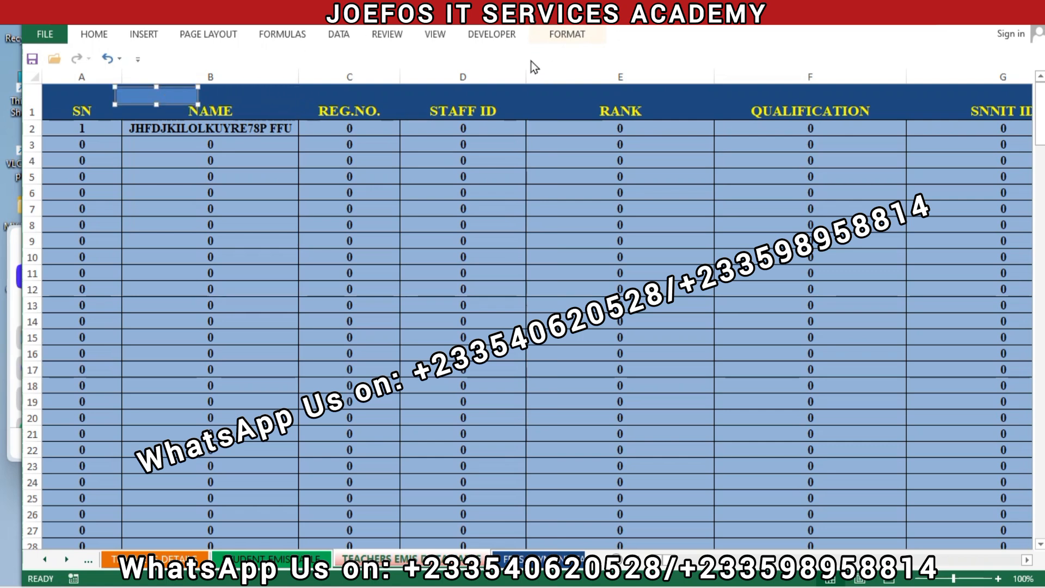
- Give the rounded rectangle above the NAME heading a standard orange fill and a white outline
{"action": "left_click", "coordinate": [546, 34]}
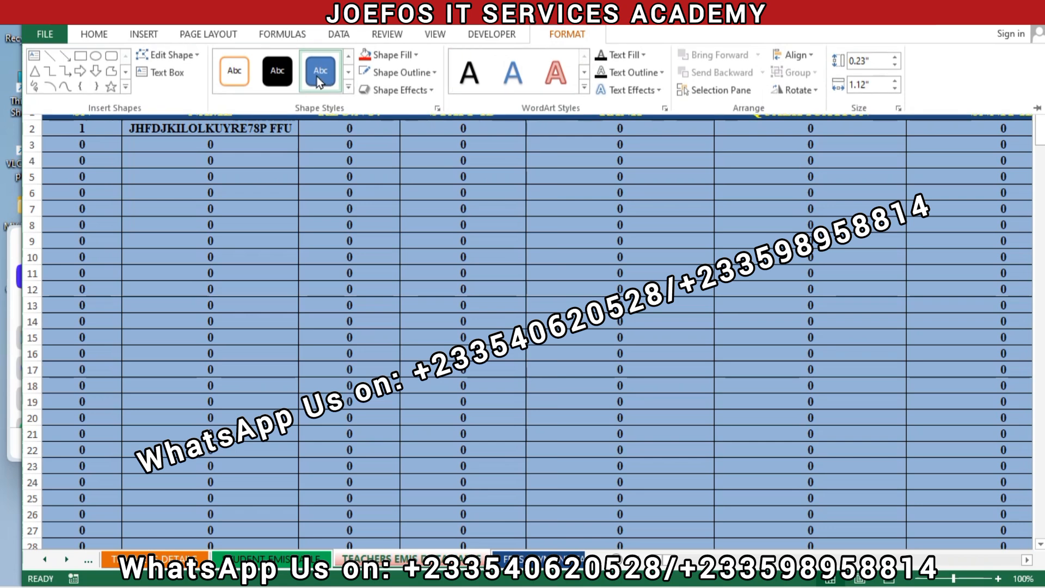
{"action": "left_click", "coordinate": [417, 54]}
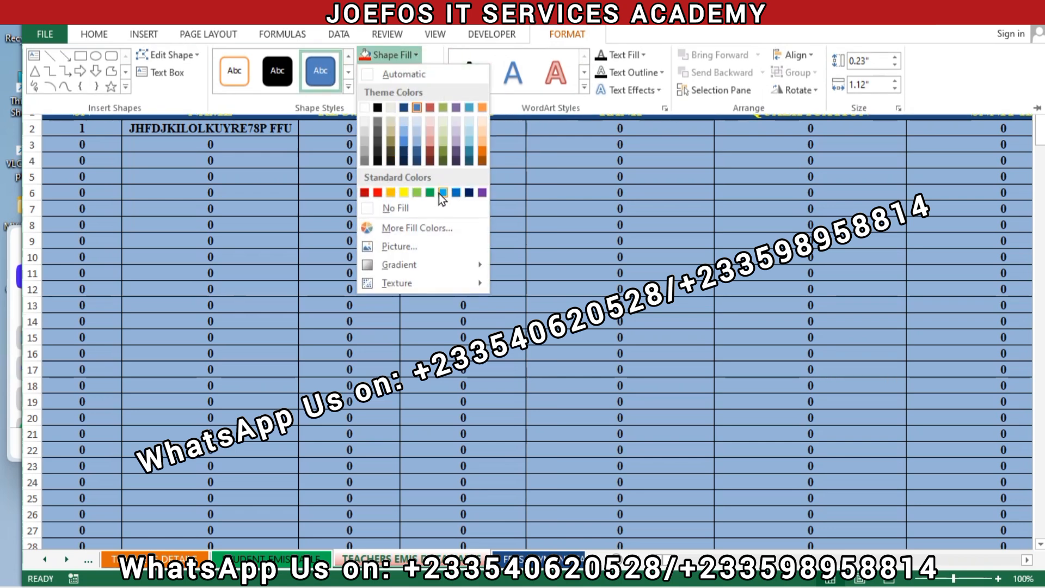
{"action": "left_click", "coordinate": [391, 192]}
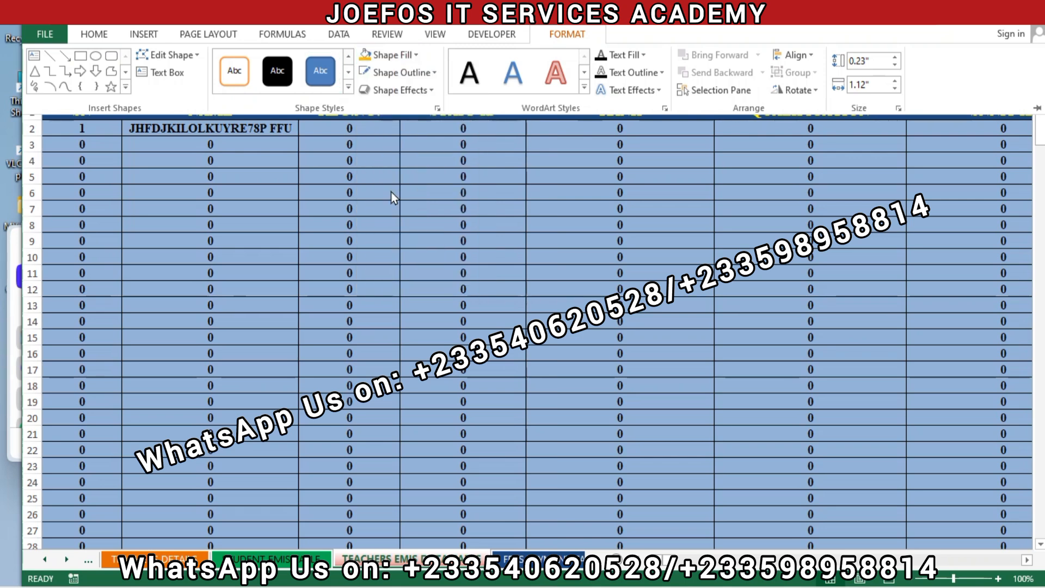
{"action": "left_click", "coordinate": [431, 70]}
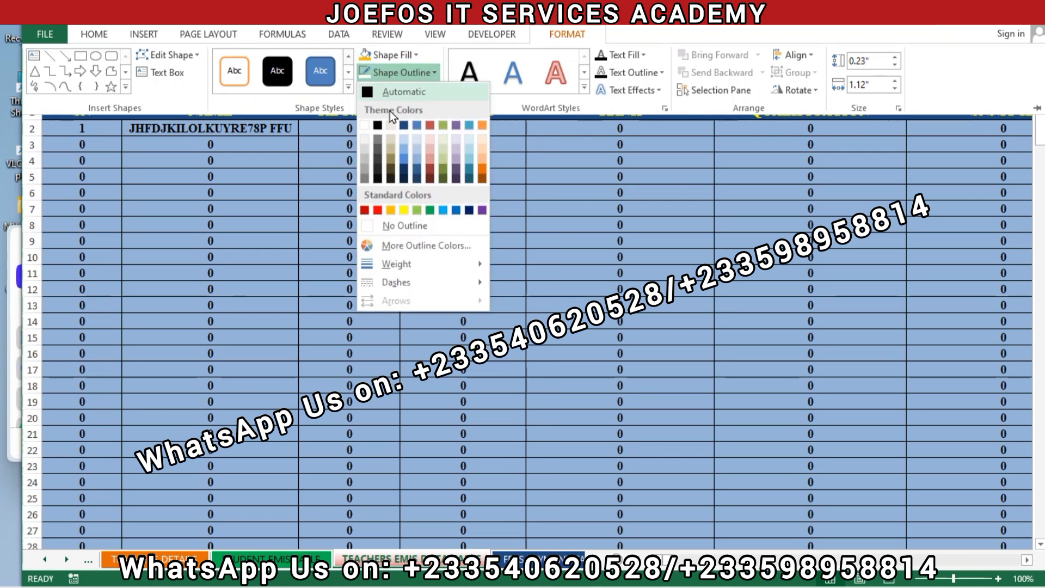
{"action": "left_click", "coordinate": [365, 127]}
- Apply the first preset shape effect to the orange rounded rectangle and deselect it
{"action": "left_click", "coordinate": [423, 91]}
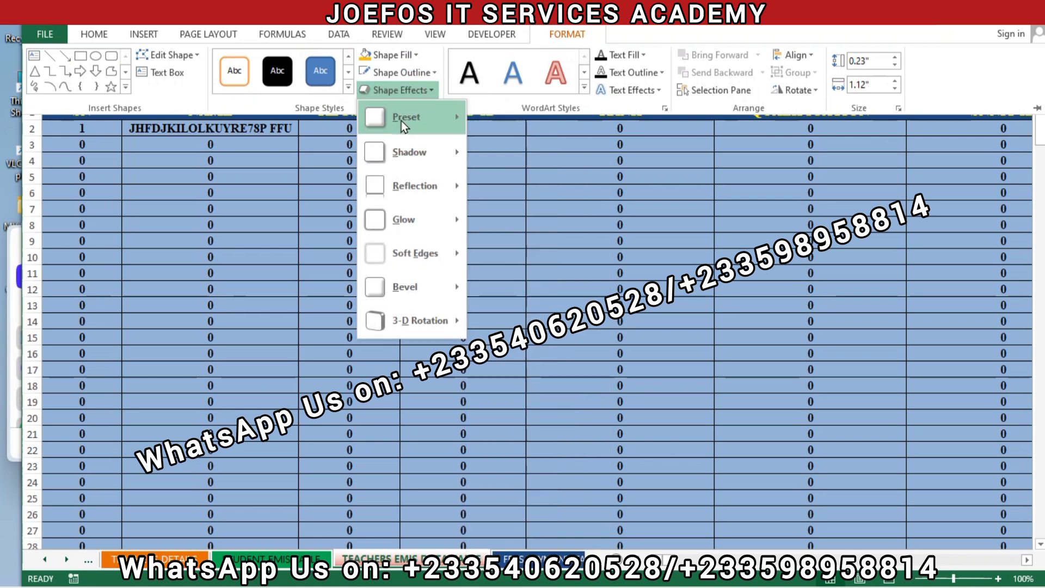
{"action": "mouse_move", "coordinate": [407, 119]}
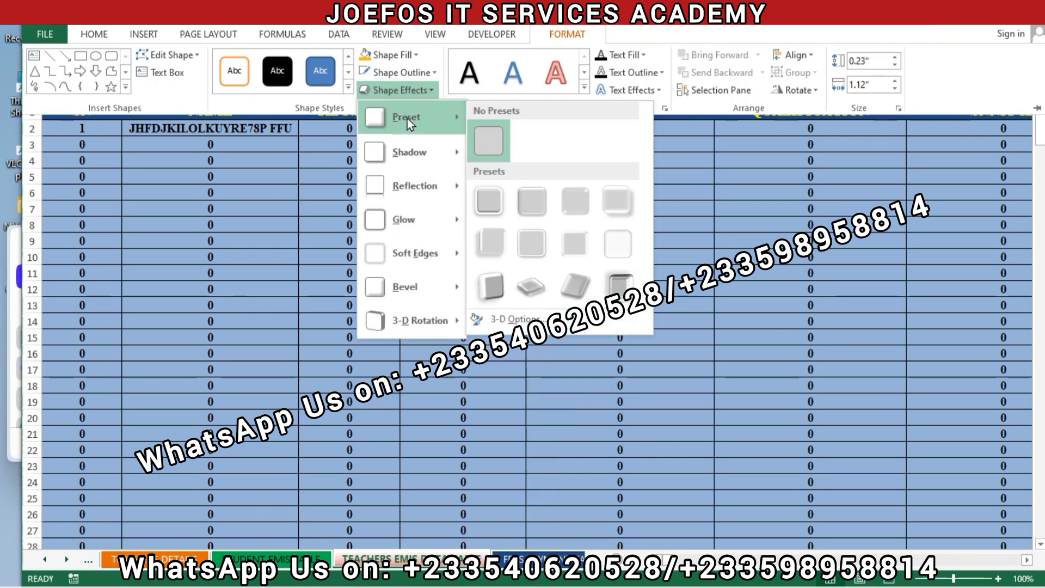
{"action": "left_click", "coordinate": [488, 201]}
{"action": "left_click", "coordinate": [445, 142]}
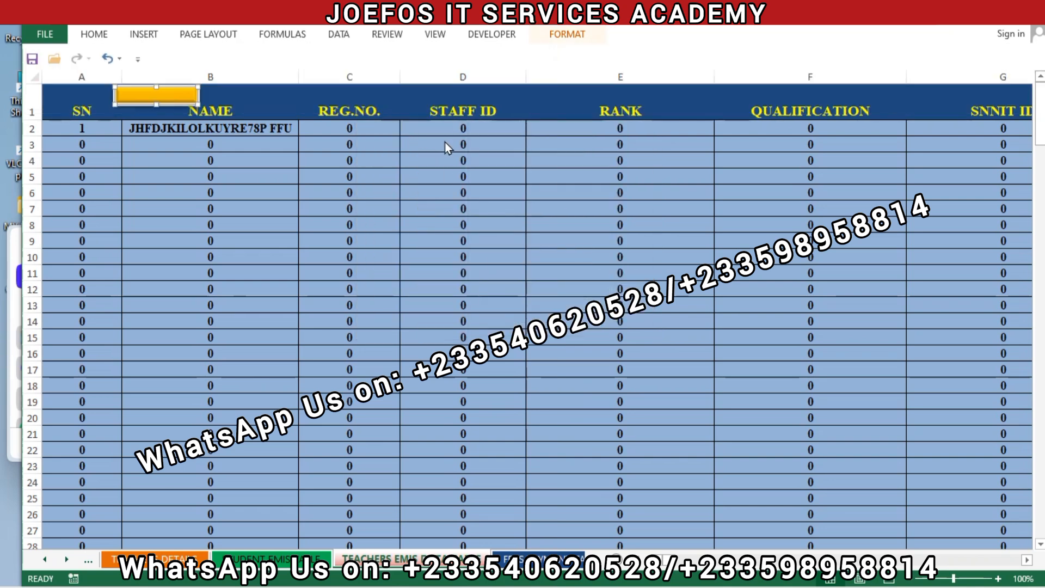
{"action": "left_click", "coordinate": [257, 112]}
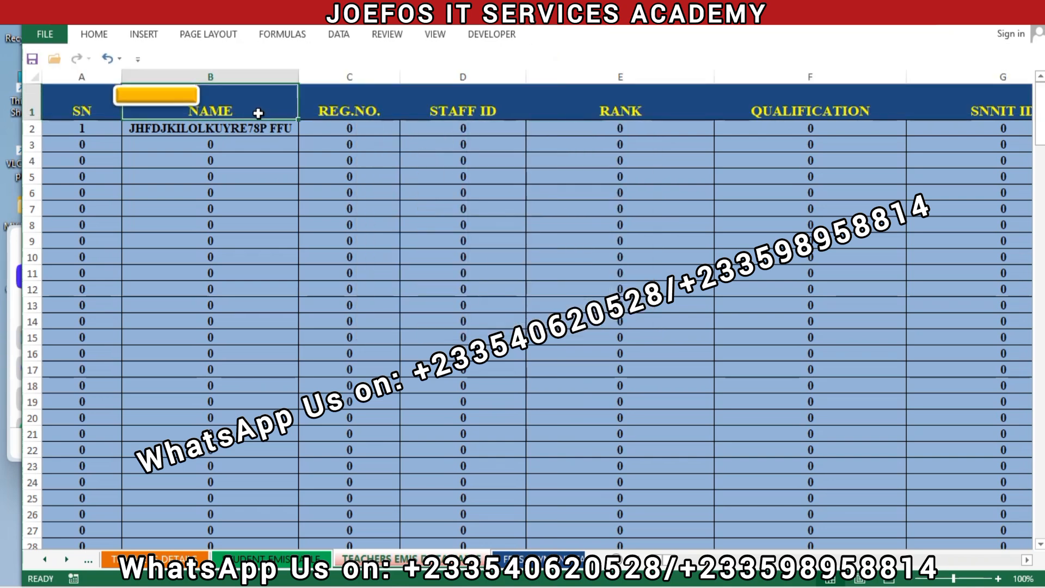
- Add the text HOME inside the orange rounded rectangle
{"action": "left_click", "coordinate": [186, 97]}
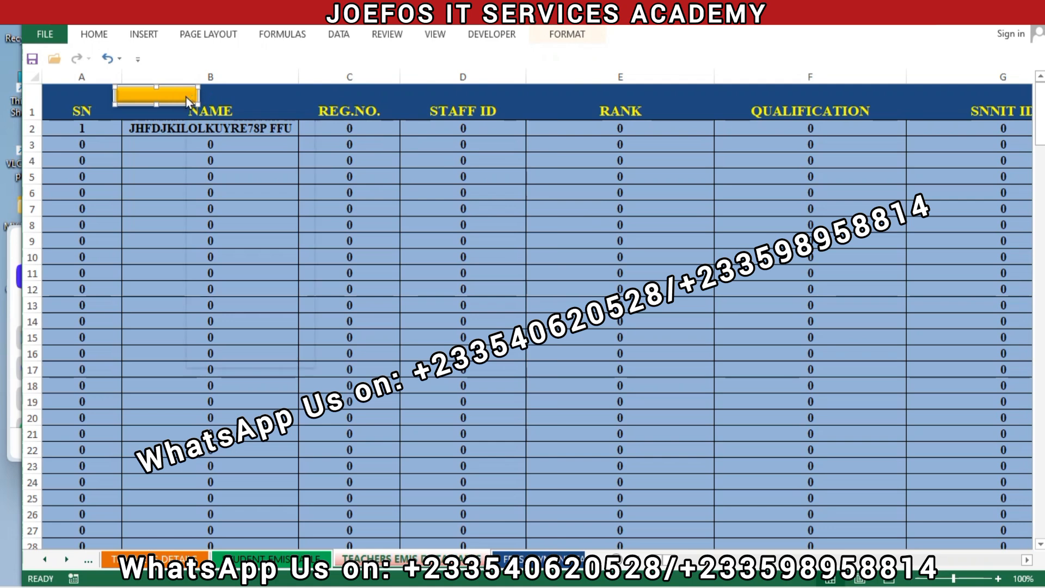
{"action": "right_click", "coordinate": [187, 97]}
{"action": "left_click", "coordinate": [220, 186]}
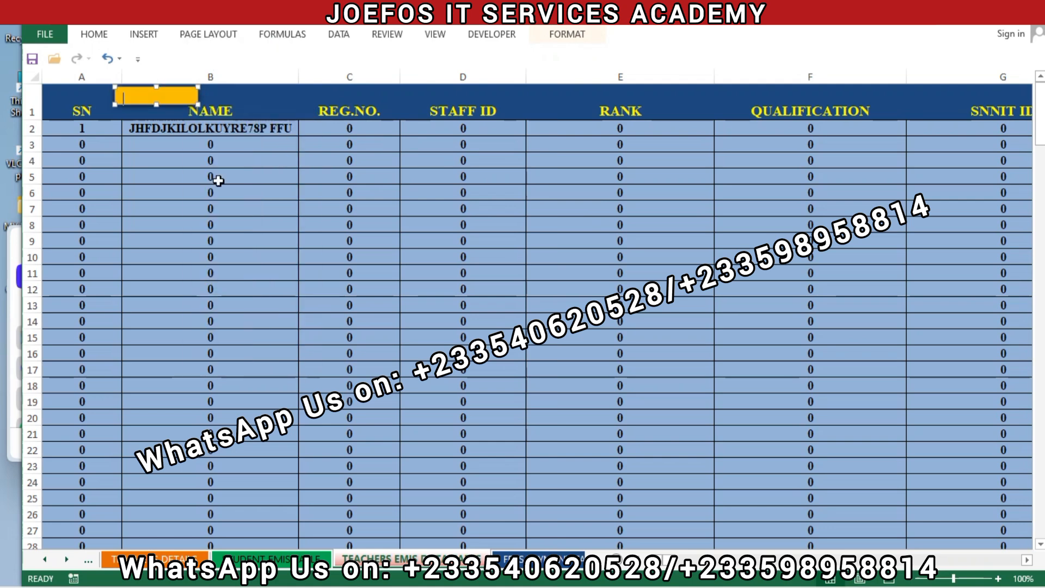
{"action": "type", "text": "HOME"}
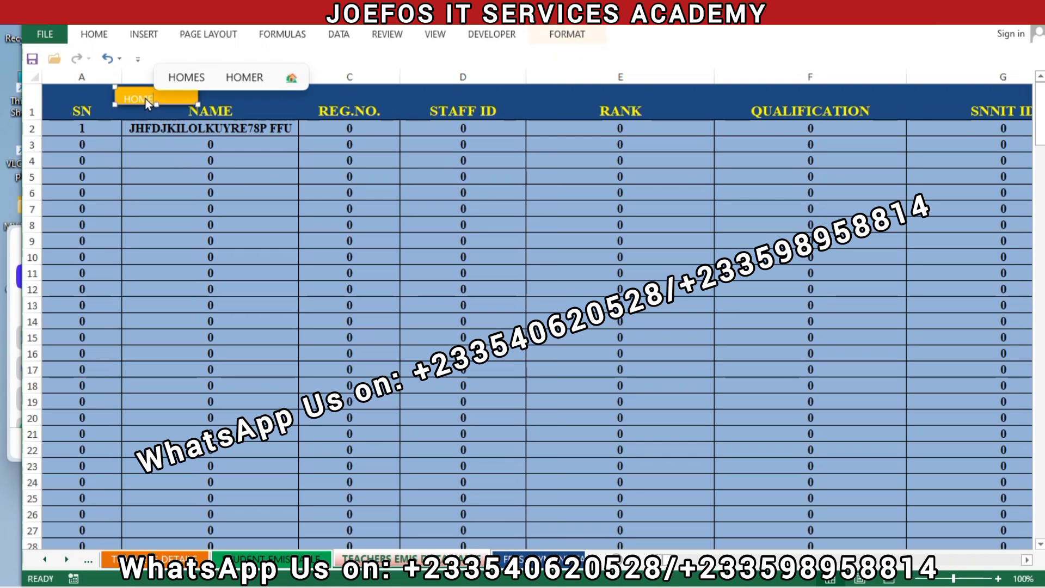
- Set the button's HOME text to bold Times New Roman and centre it horizontally in the shape
{"action": "double_click", "coordinate": [144, 100]}
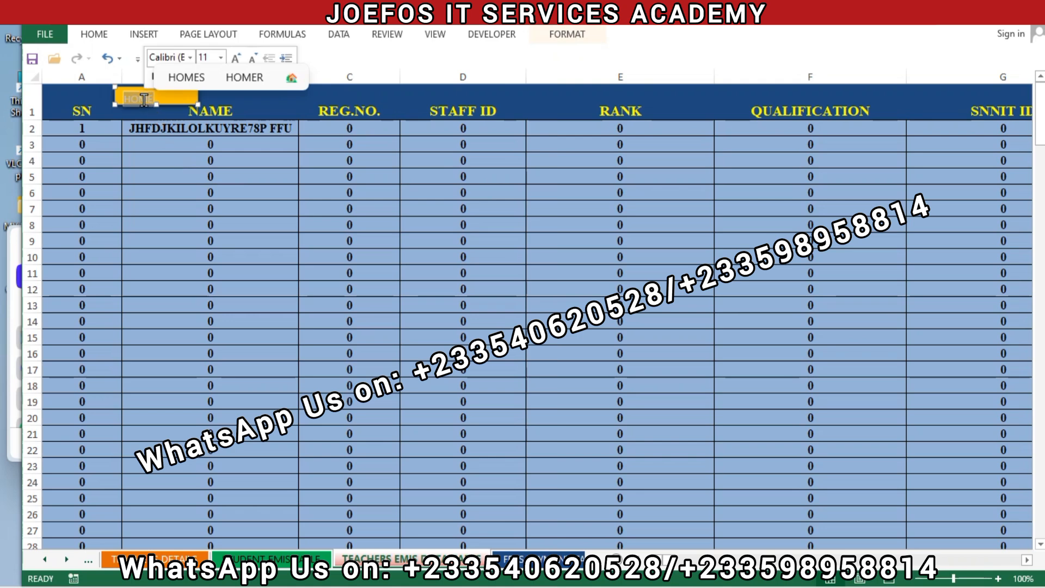
{"action": "left_click", "coordinate": [103, 34]}
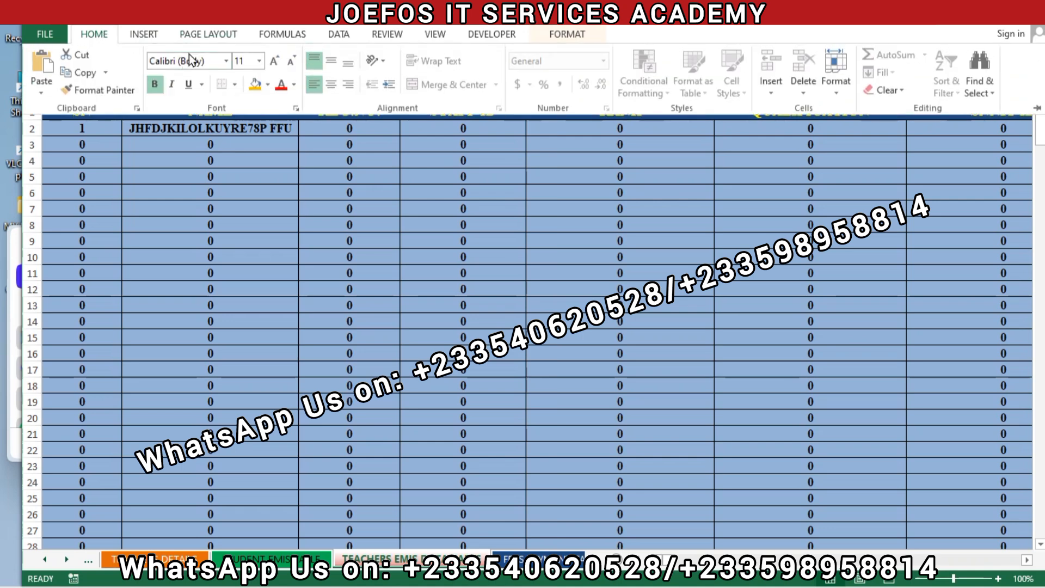
{"action": "double_click", "coordinate": [198, 63]}
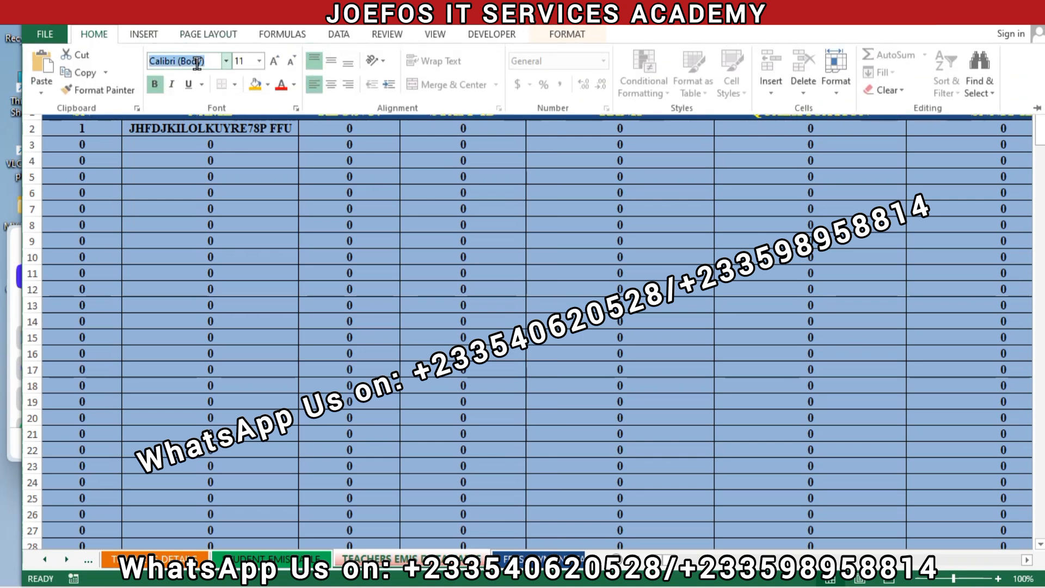
{"action": "double_click", "coordinate": [198, 63]}
{"action": "double_click", "coordinate": [197, 63]}
{"action": "double_click", "coordinate": [197, 62]}
{"action": "left_click", "coordinate": [198, 63]}
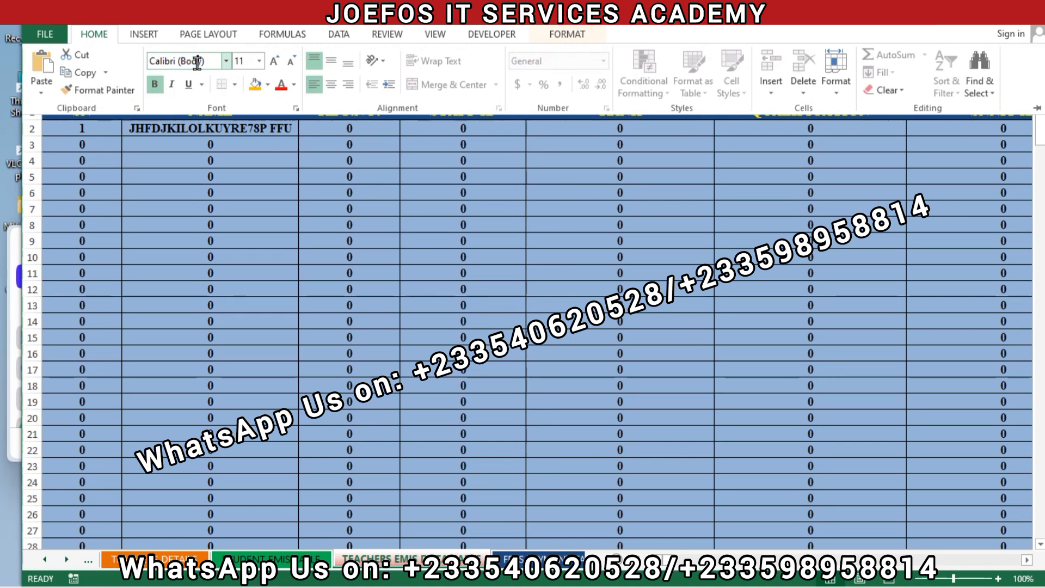
{"action": "double_click", "coordinate": [198, 62]}
{"action": "double_click", "coordinate": [197, 62]}
{"action": "triple_click", "coordinate": [197, 62]}
{"action": "type", "text": "Times New Roma"}
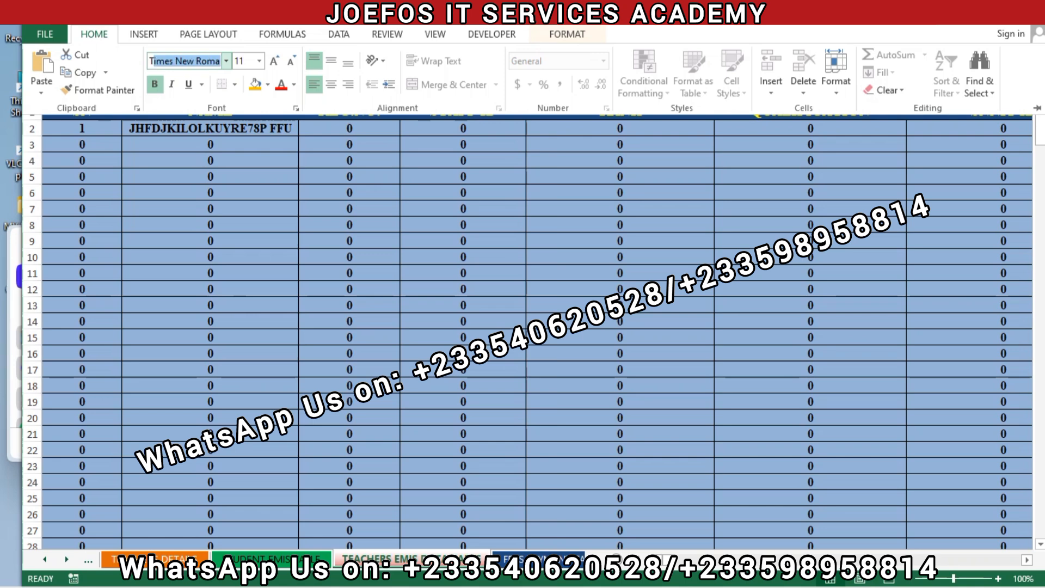
{"action": "key", "text": "Return"}
{"action": "left_click", "coordinate": [334, 169]}
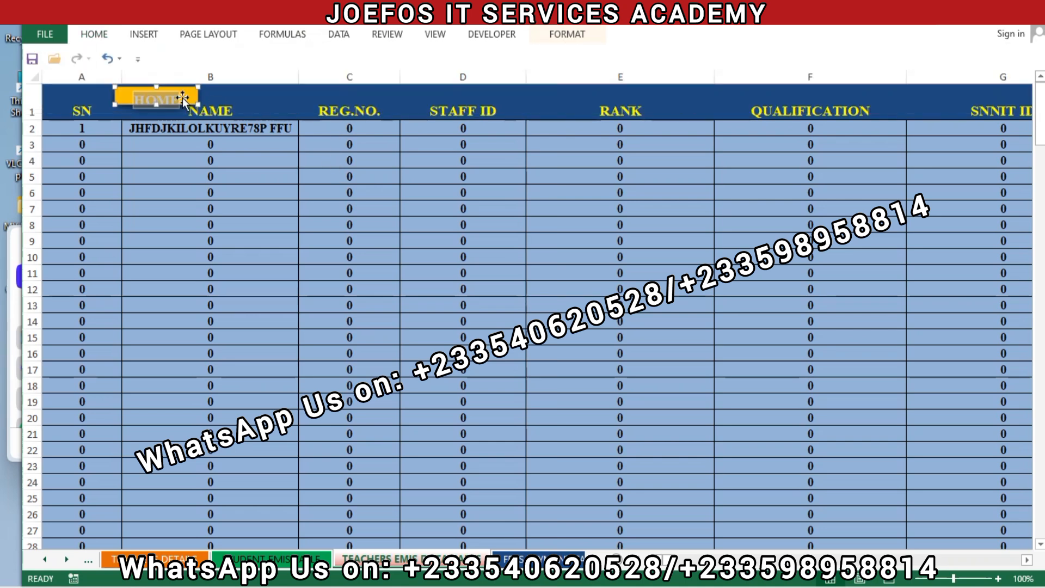
- Make the HOME button slightly taller to fit its text and shift it a little to the left, towards the SN heading
{"action": "left_click", "coordinate": [188, 98]}
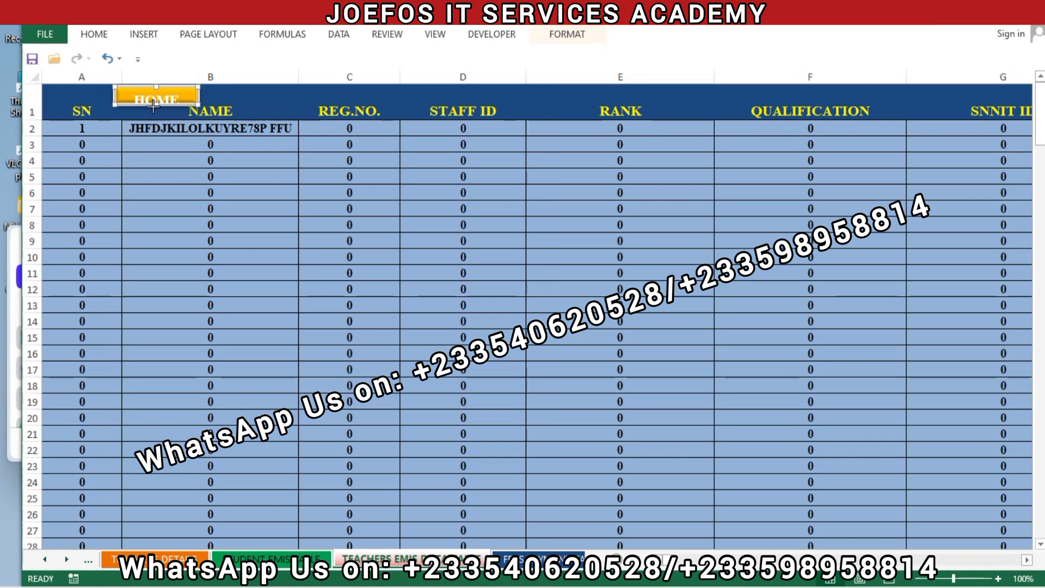
{"action": "left_click", "coordinate": [208, 153]}
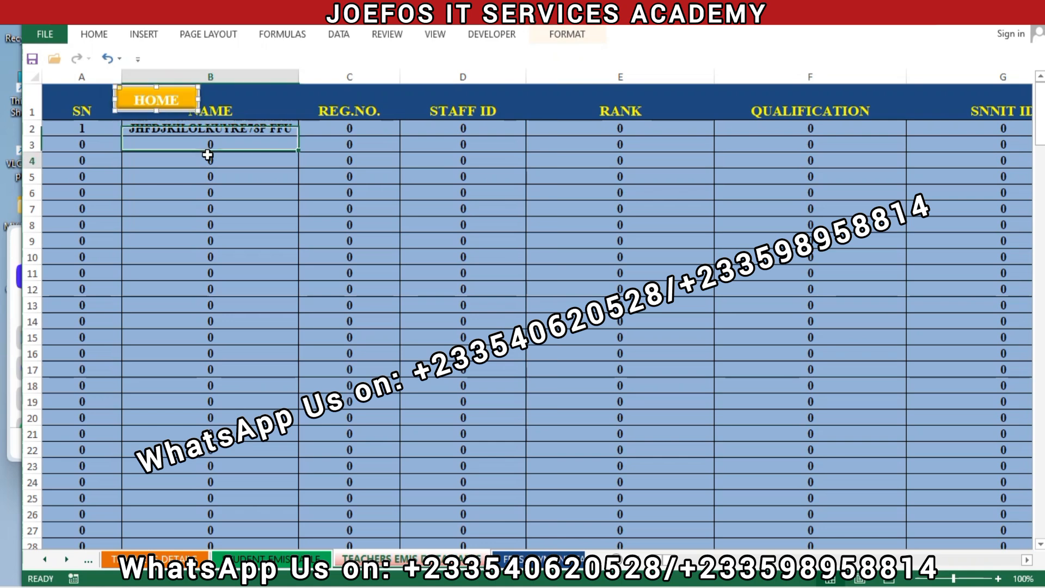
{"action": "left_click", "coordinate": [207, 155]}
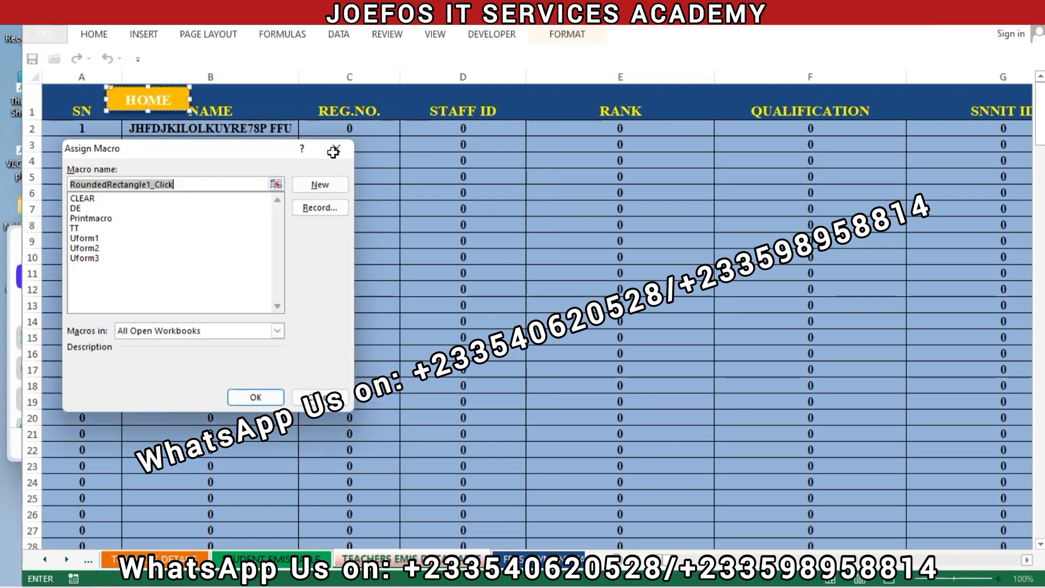
{"action": "left_click", "coordinate": [334, 152]}
{"action": "left_click", "coordinate": [278, 226]}
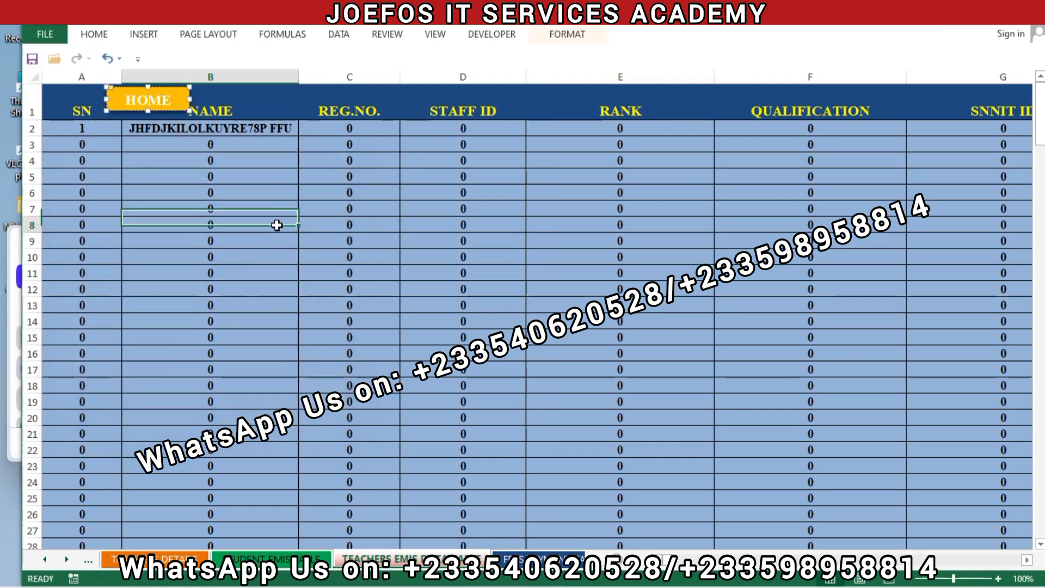
- Hyperlink the orange HOME button to cell A1 of the HOME sheet in this document and deselect it
{"action": "left_click", "coordinate": [176, 103]}
{"action": "right_click", "coordinate": [176, 104]}
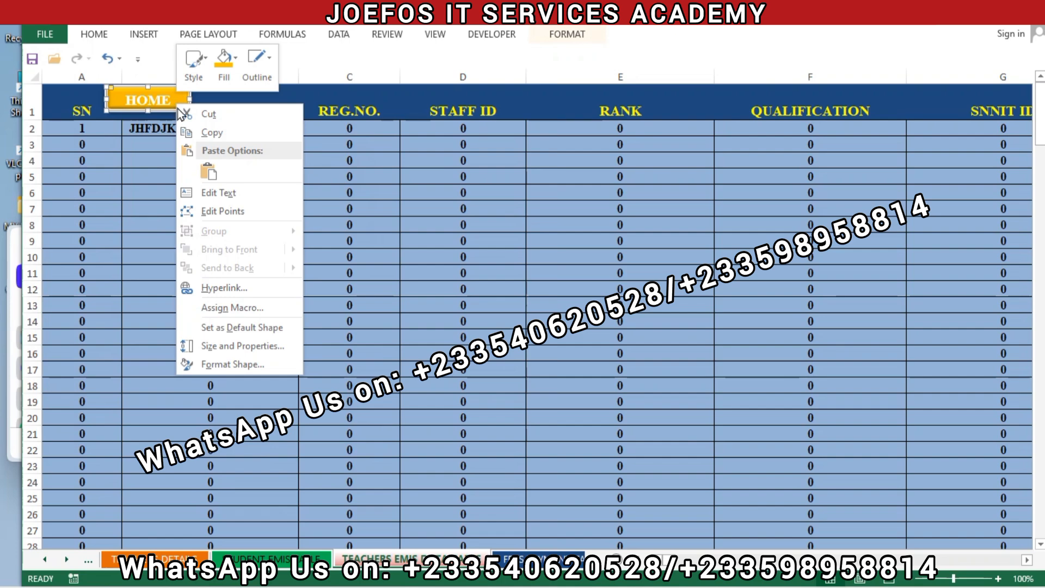
{"action": "key", "text": "ctrl+k"}
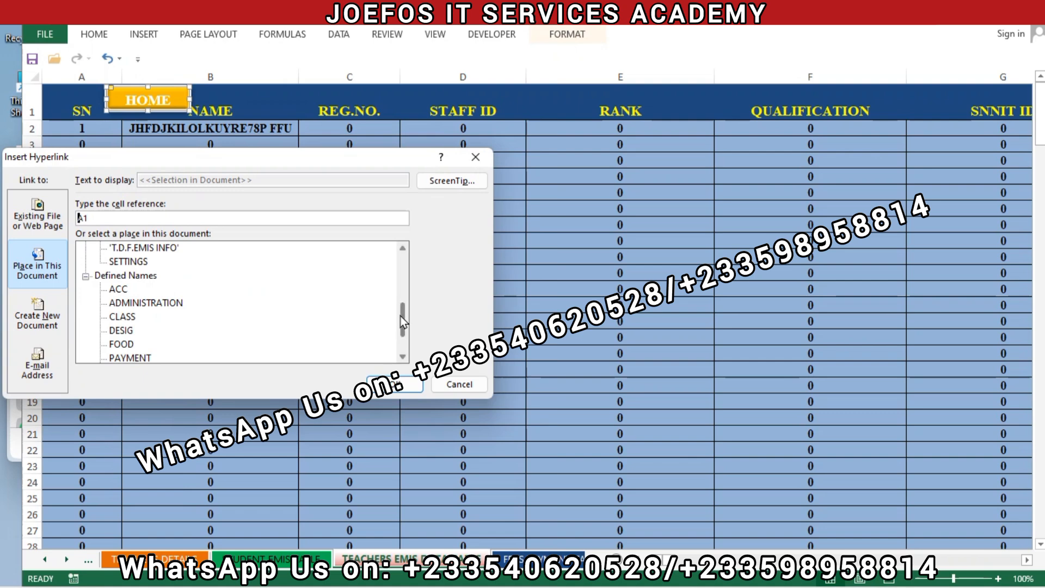
{"action": "scroll", "coordinate": [401, 343], "scroll_direction": "down", "scroll_amount": 1}
{"action": "scroll", "coordinate": [400, 332], "scroll_direction": "up", "scroll_amount": 5}
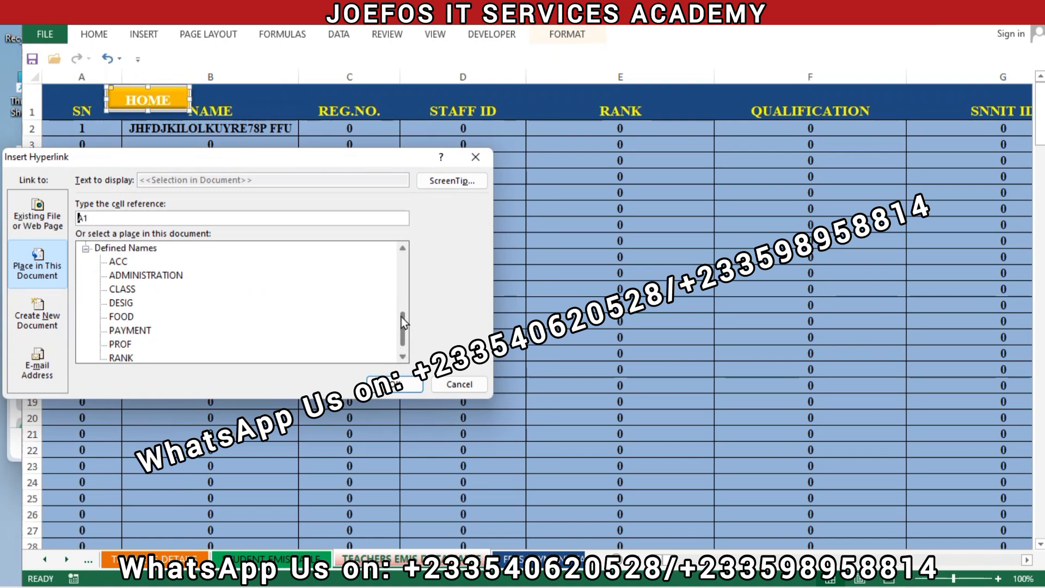
{"action": "scroll", "coordinate": [403, 278], "scroll_direction": "up", "scroll_amount": 1}
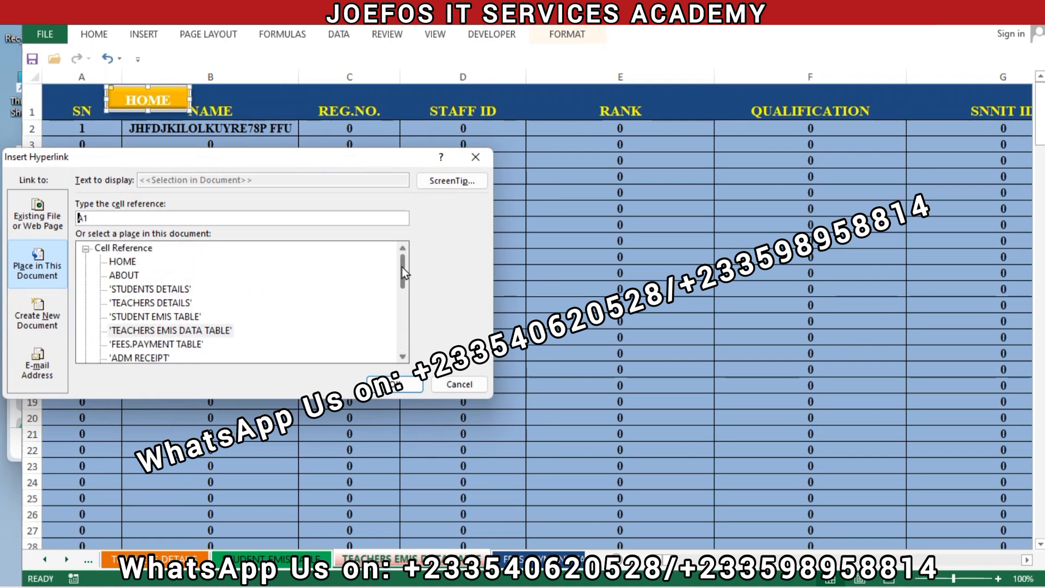
{"action": "left_click", "coordinate": [123, 262]}
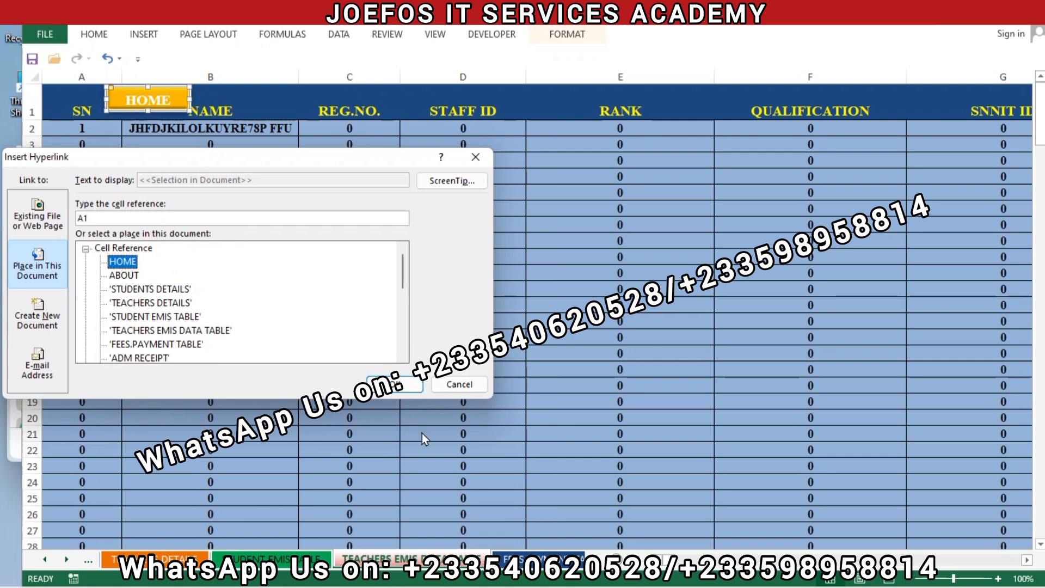
{"action": "left_click", "coordinate": [395, 385]}
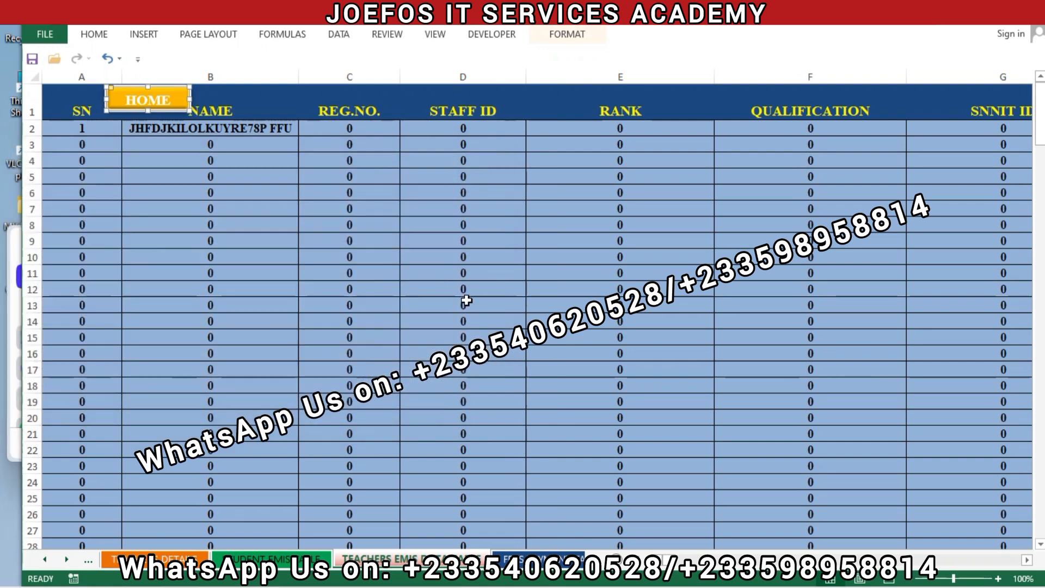
{"action": "left_click", "coordinate": [426, 333]}
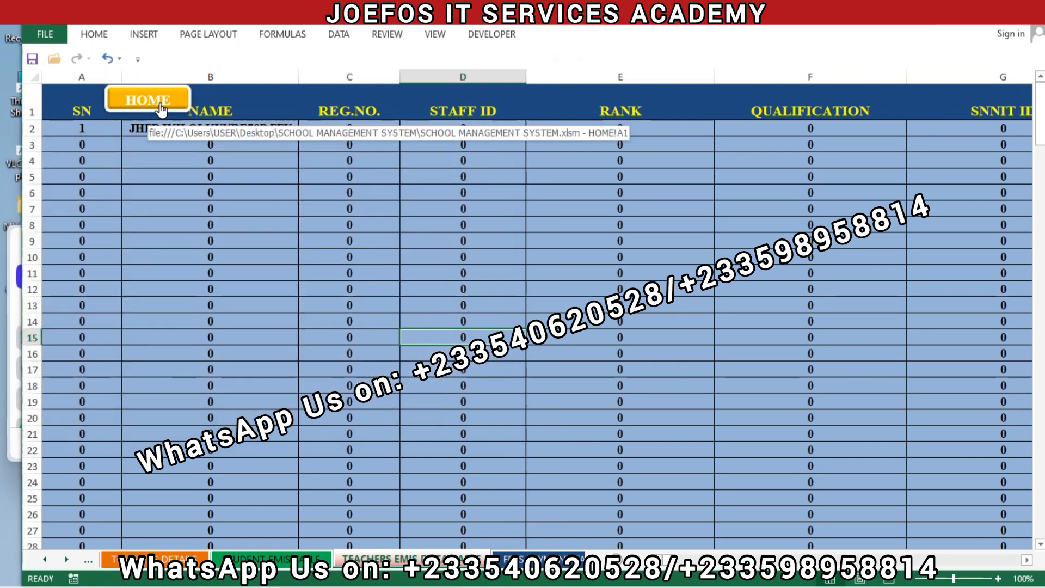
- Test the new HOME link, and open the admission and payment receipt sheets from the home sheet, returning home after each
{"action": "left_click", "coordinate": [111, 109]}
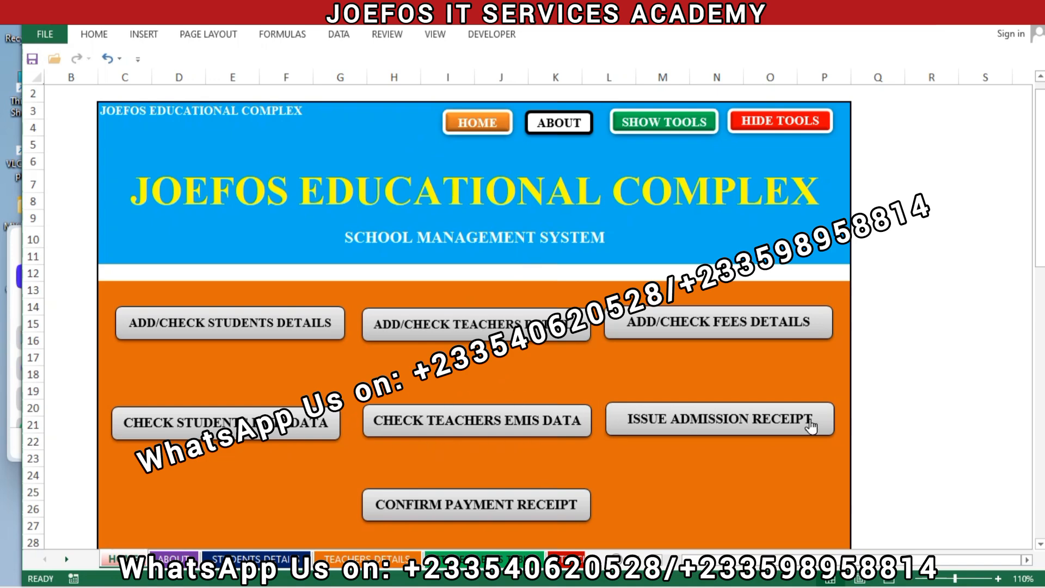
{"action": "left_click", "coordinate": [756, 426]}
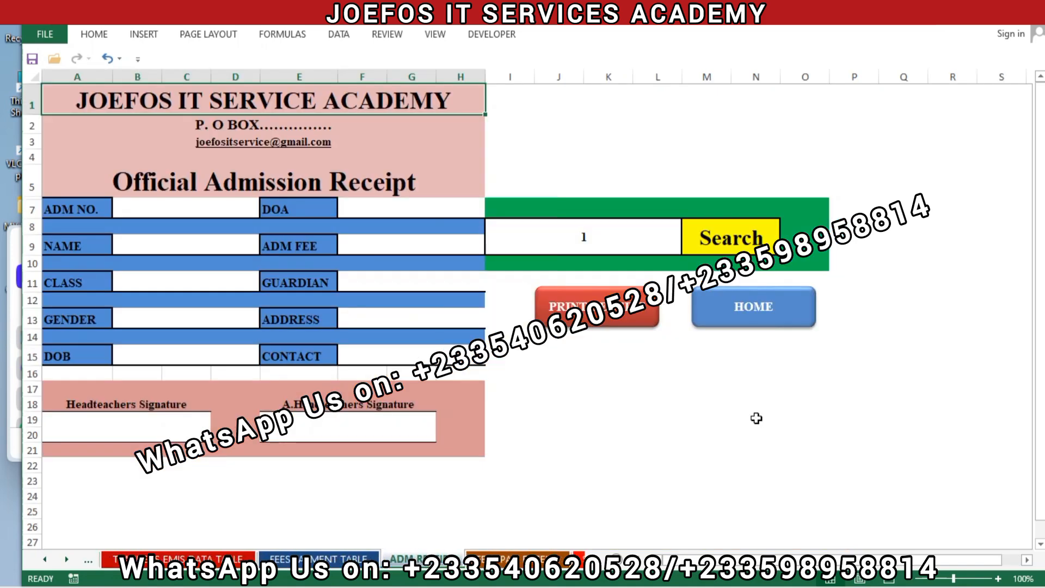
{"action": "left_click", "coordinate": [765, 313]}
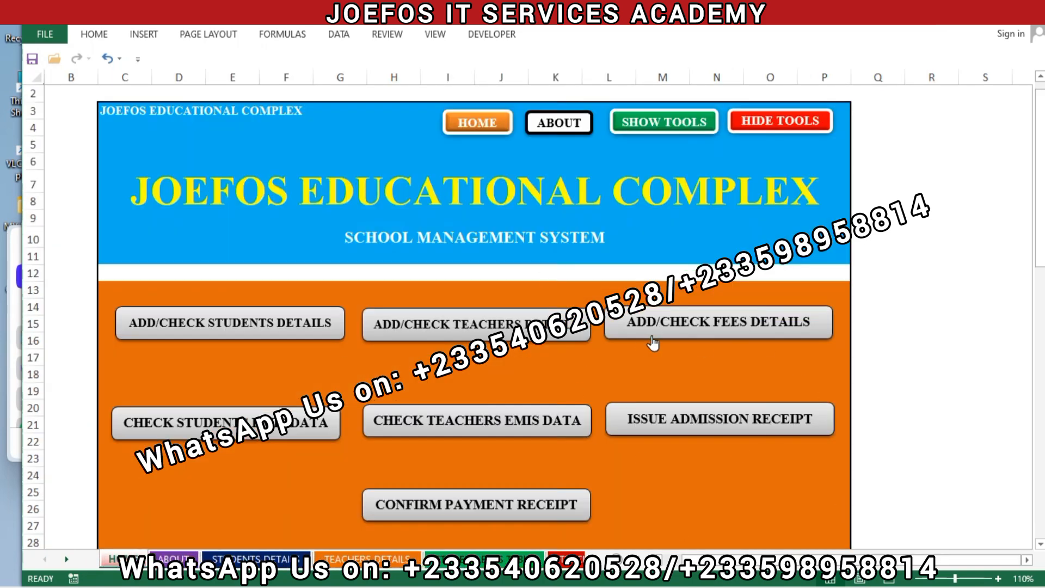
{"action": "left_click", "coordinate": [467, 508]}
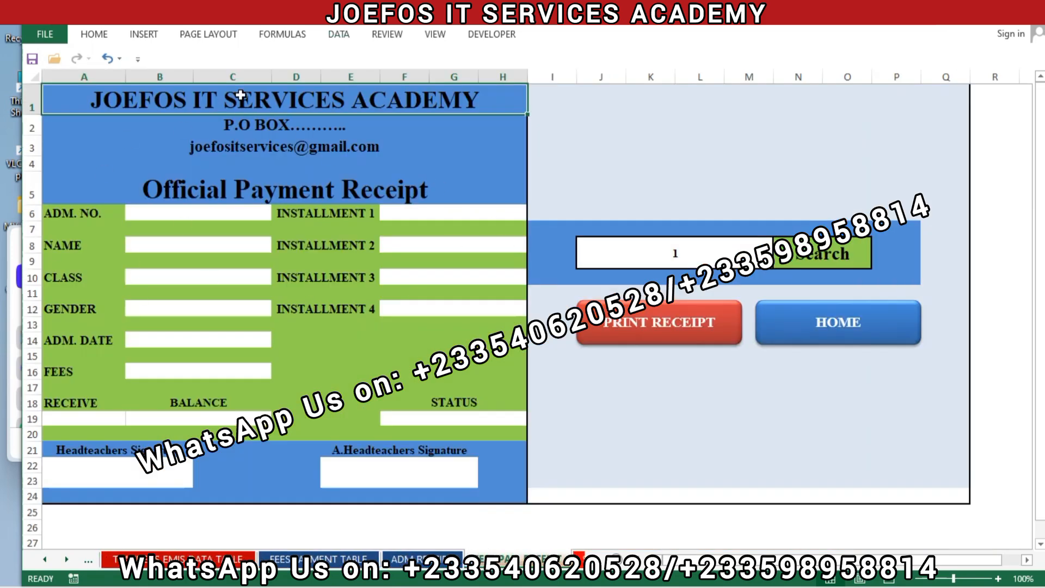
{"action": "left_click", "coordinate": [437, 163]}
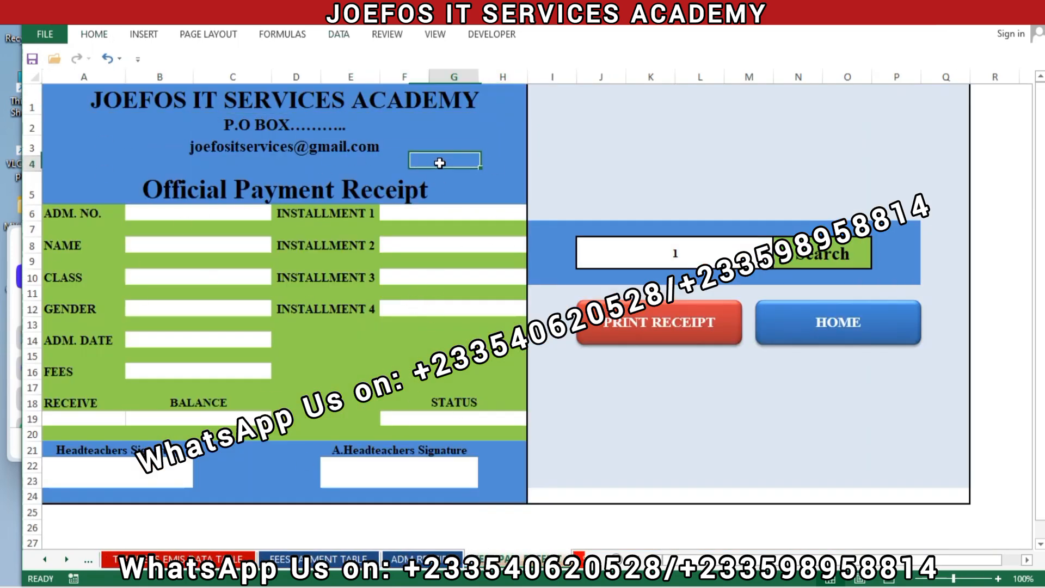
{"action": "left_click", "coordinate": [833, 342]}
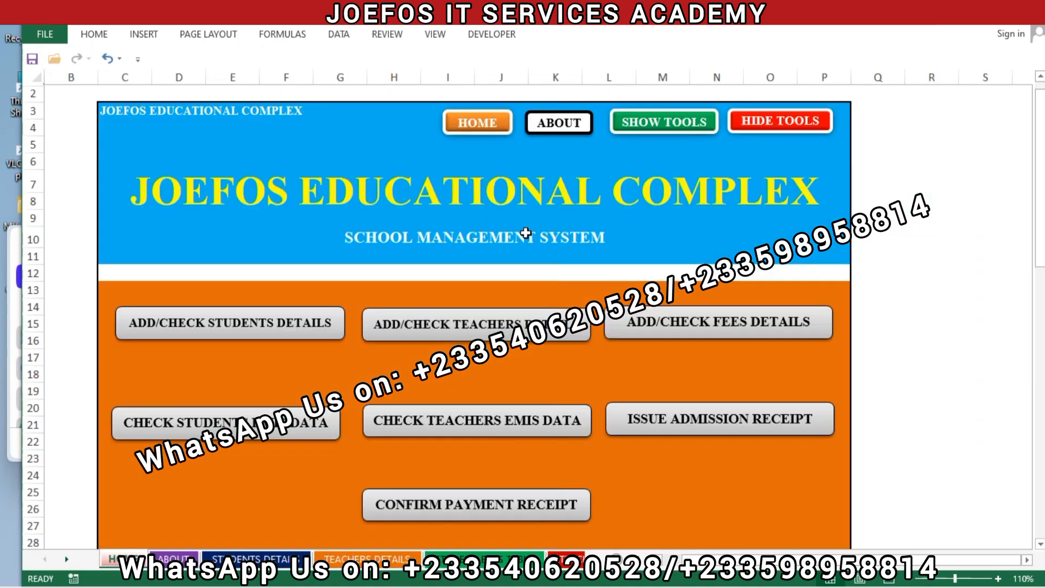